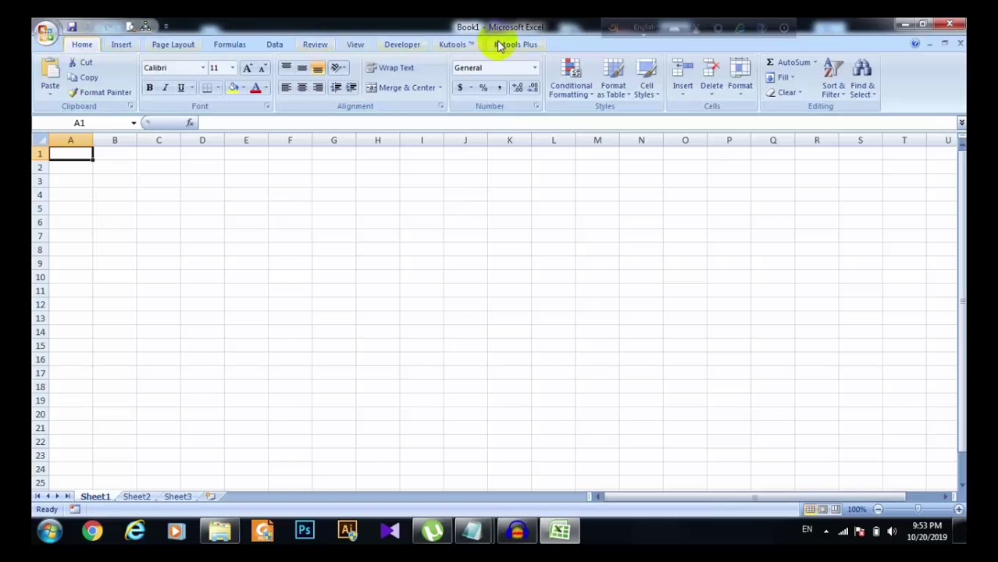
# Show the Developer tab and briefly open the Visual Basic Editor before returning to the workbook.
pyautogui.click(405, 46)
pyautogui.click(51, 89)
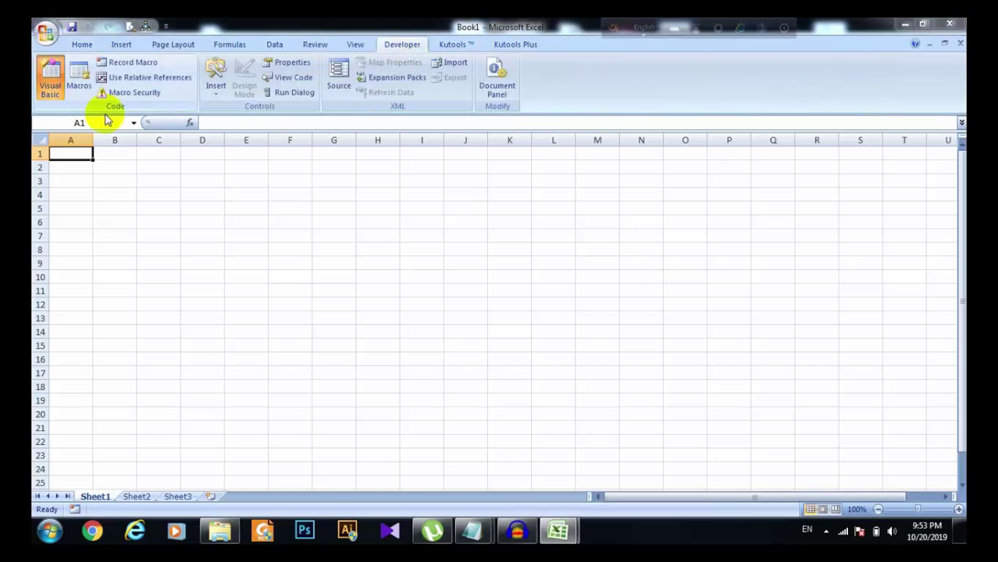
pyautogui.click(904, 24)
# Confirm 'Show Developer tab in the Ribbon' is enabled in Excel Options.
pyautogui.click(46, 32)
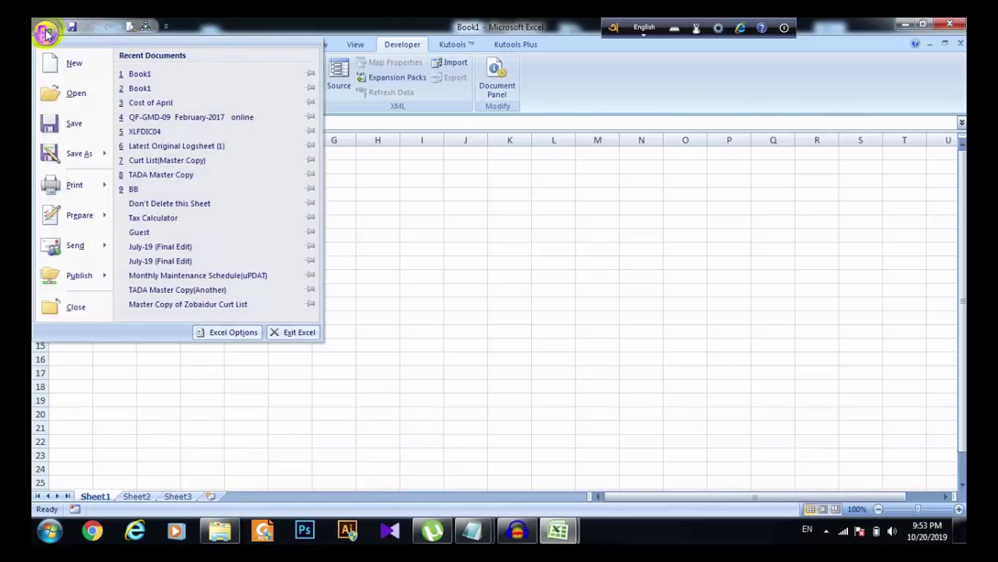
pyautogui.click(45, 32)
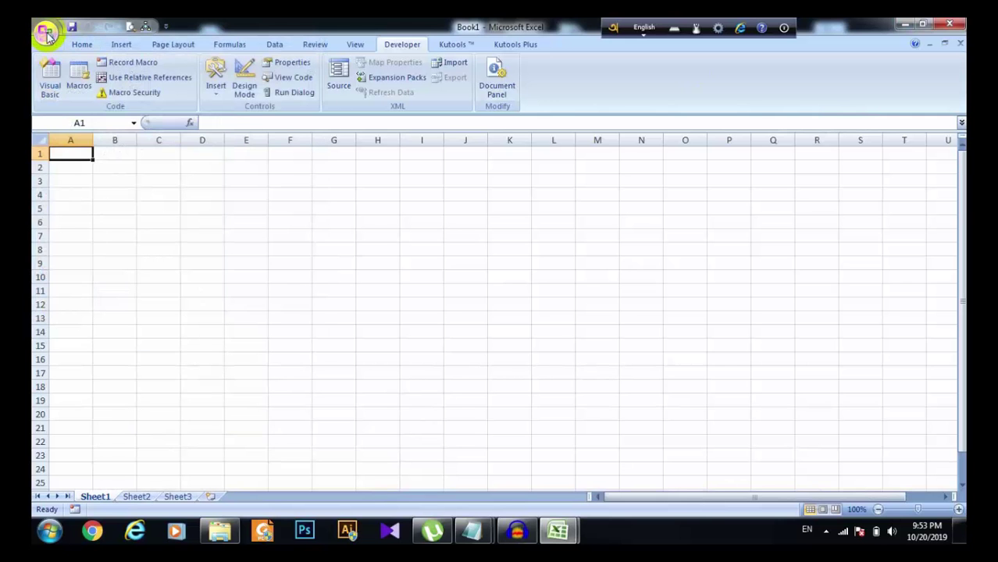
pyautogui.click(46, 32)
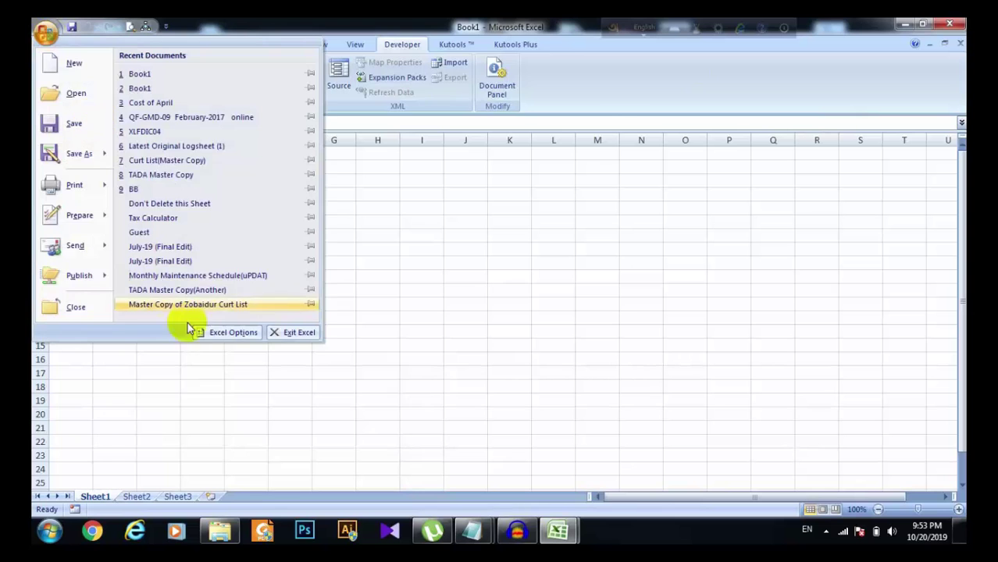
pyautogui.click(234, 335)
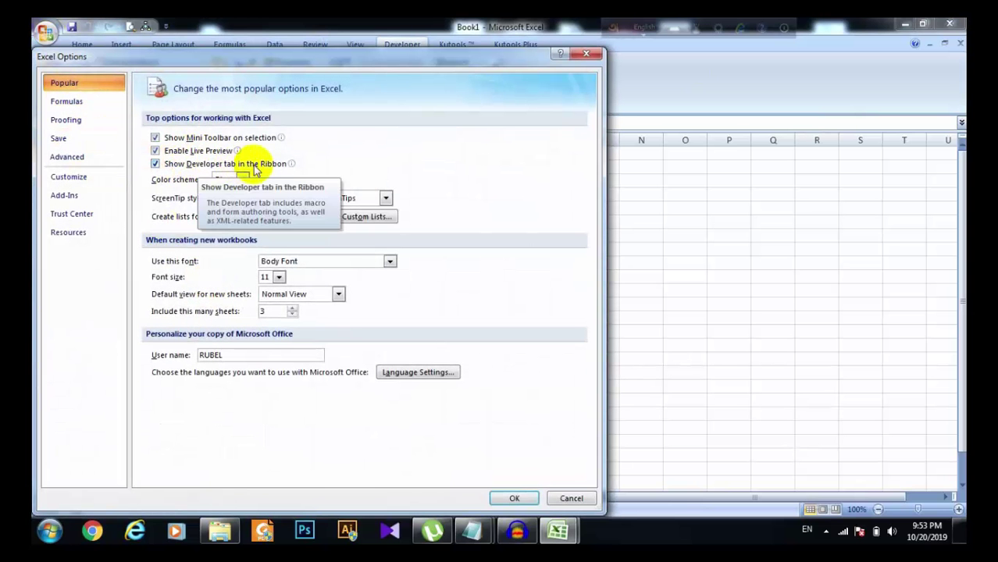
pyautogui.click(509, 497)
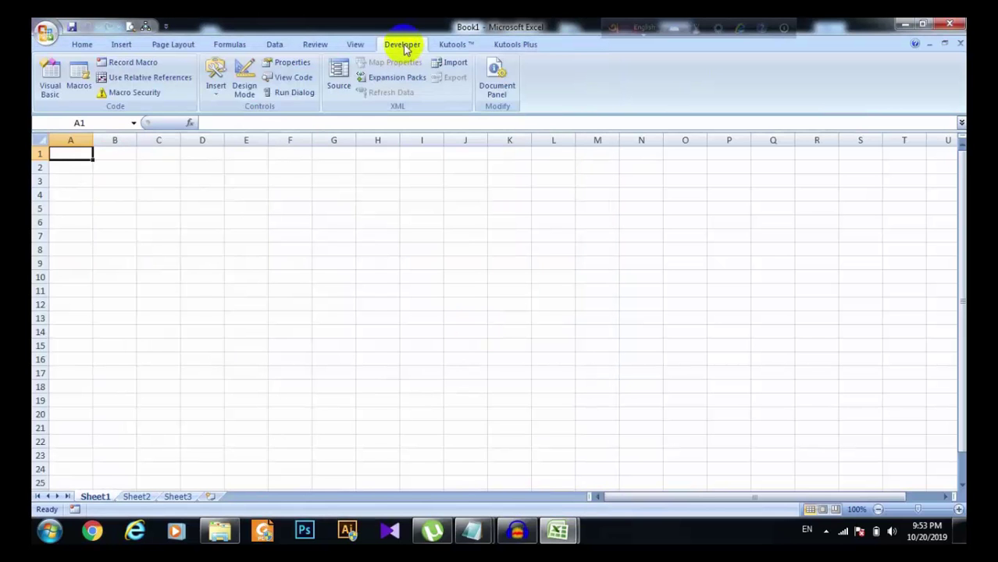
# Open the Visual Basic Editor and insert a new UserForm1 into the Book1 project via Sheet1.
pyautogui.click(52, 82)
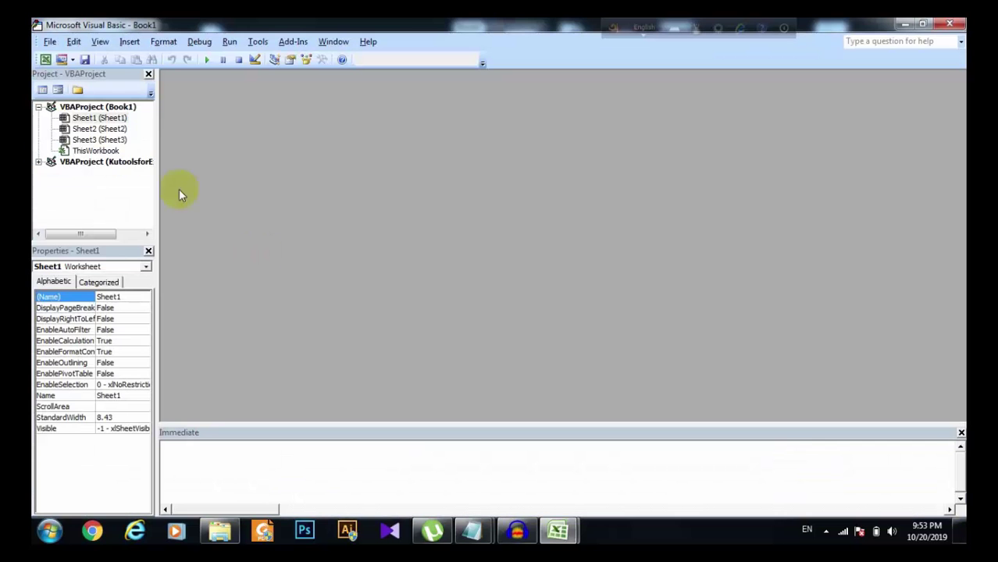
pyautogui.click(105, 119)
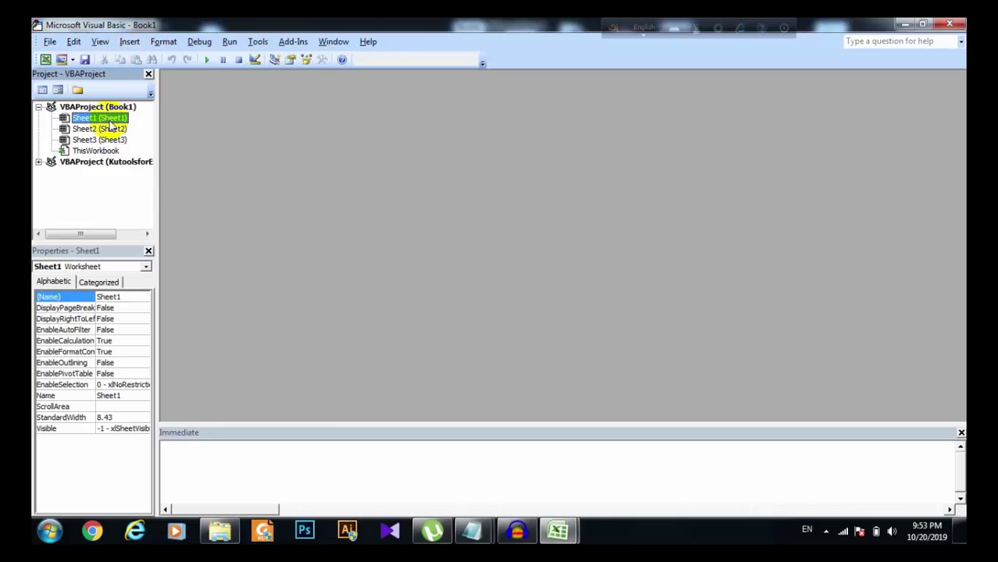
pyautogui.click(129, 42)
pyautogui.click(158, 74)
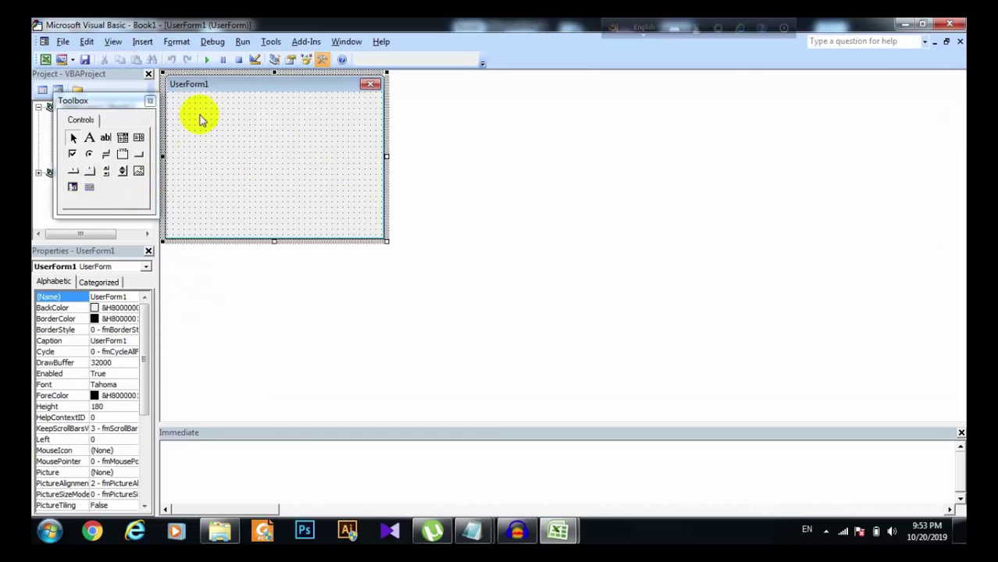
# Set the form's (Name) and Caption properties both to Calendar, then show the controls Toolbox.
pyautogui.click(132, 297)
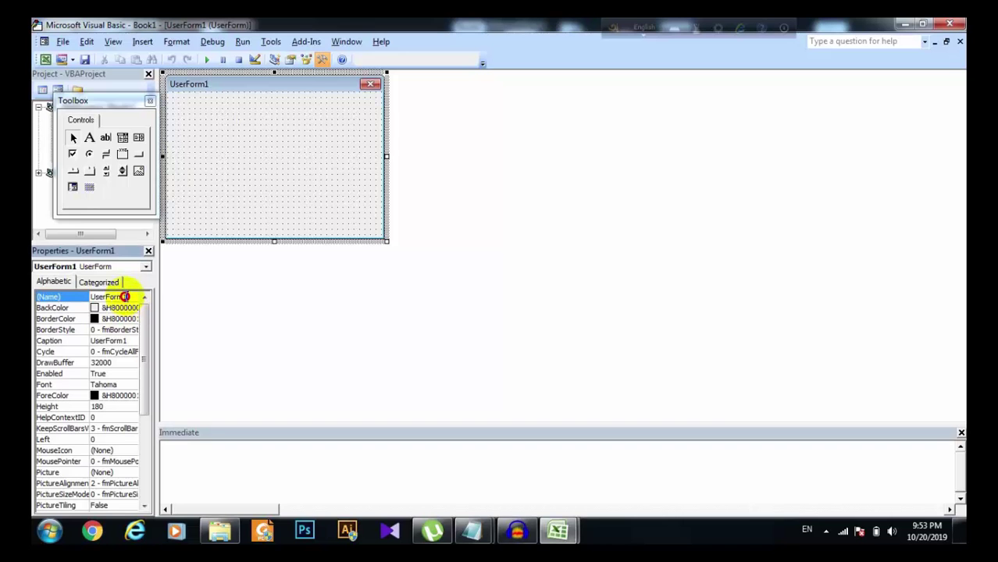
pyautogui.doubleClick(70, 296)
pyautogui.write('Calen')
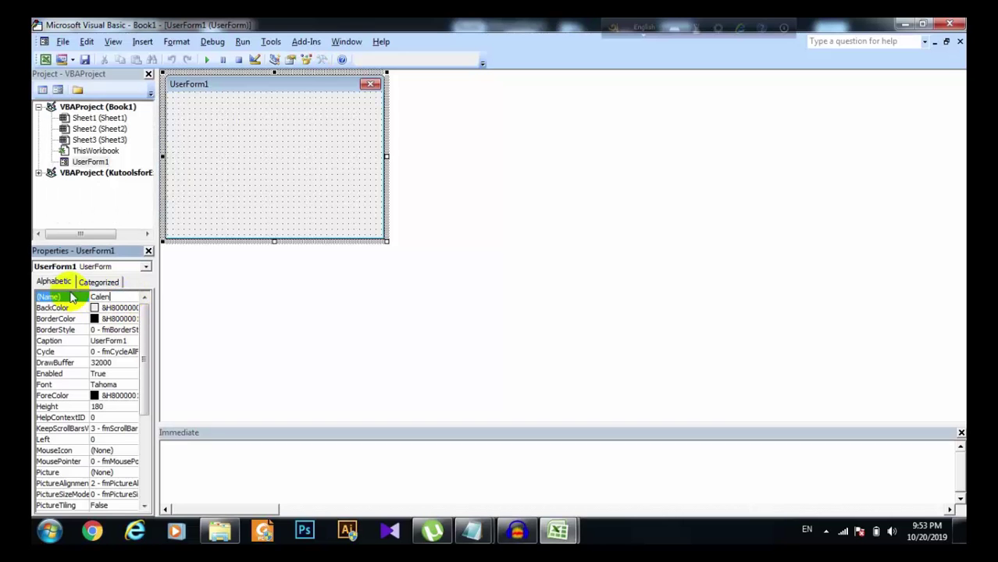
pyautogui.write('dar')
pyautogui.click(129, 341)
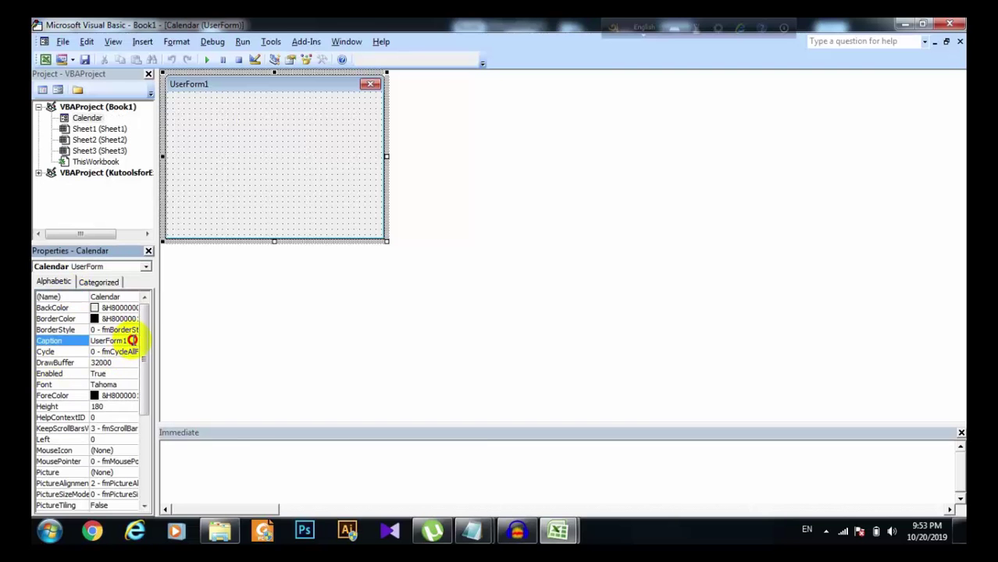
pyautogui.click(57, 343)
pyautogui.write('Cal')
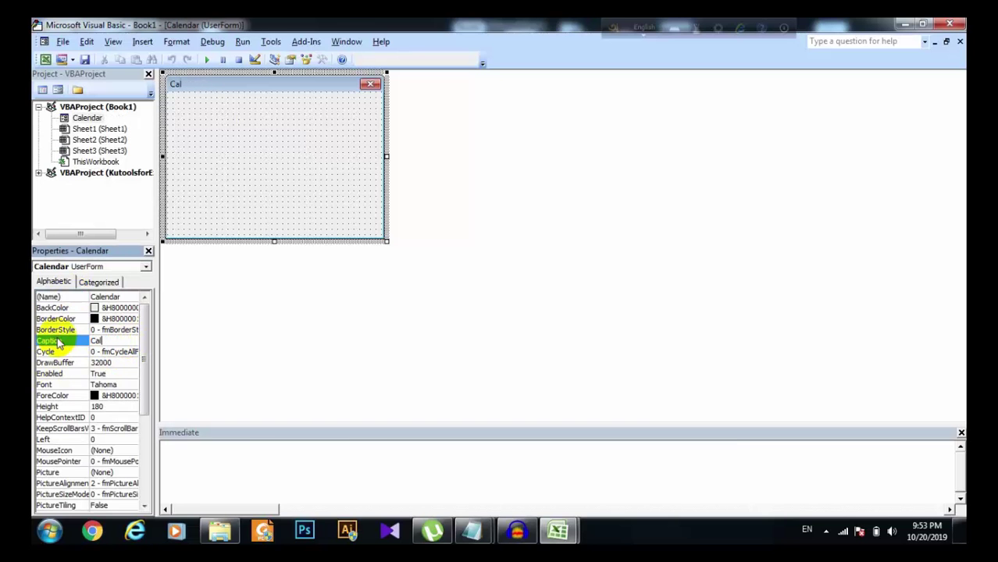
pyautogui.write('endar')
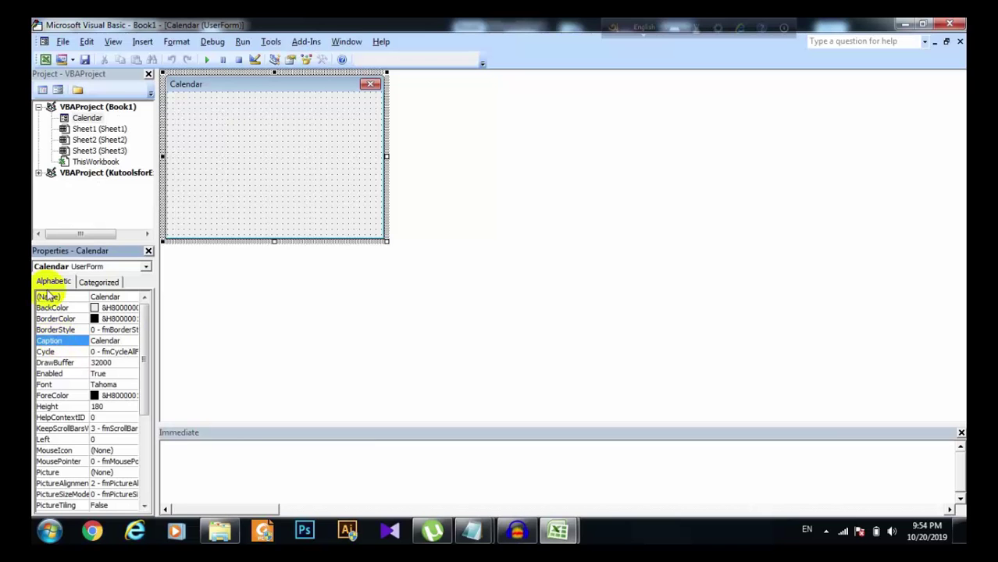
pyautogui.click(85, 118)
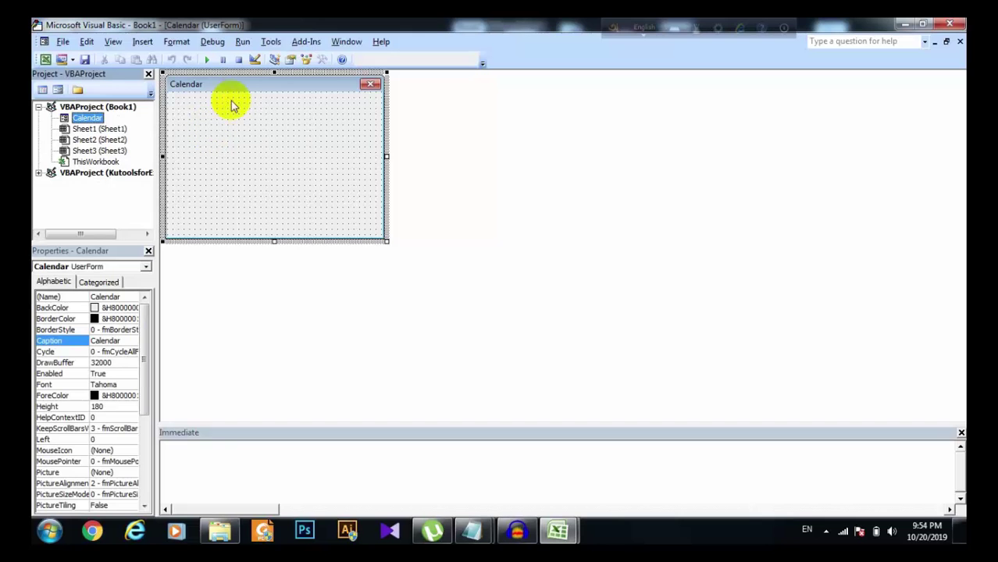
pyautogui.click(278, 101)
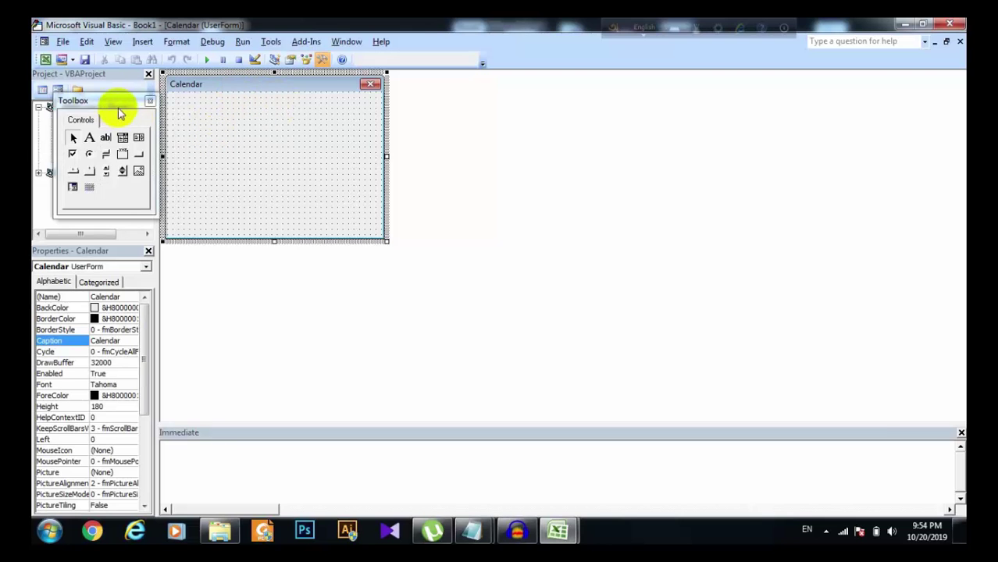
# Place the Toolbox beside the form and enable Calendar Control 12.0 under Tools > Additional Controls.
pyautogui.moveTo(135, 102); pyautogui.dragTo(456, 87)
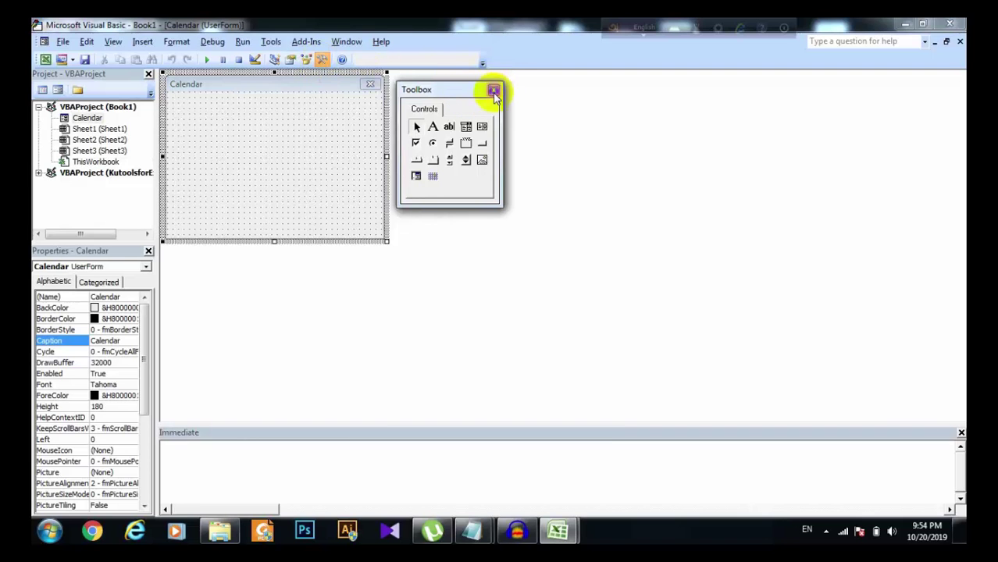
pyautogui.click(494, 91)
pyautogui.click(321, 61)
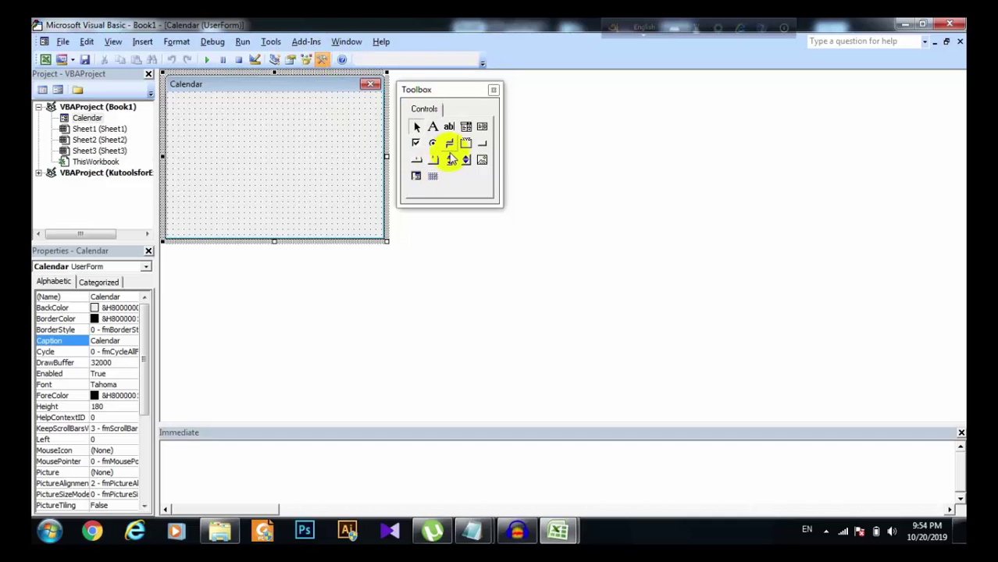
pyautogui.click(434, 177)
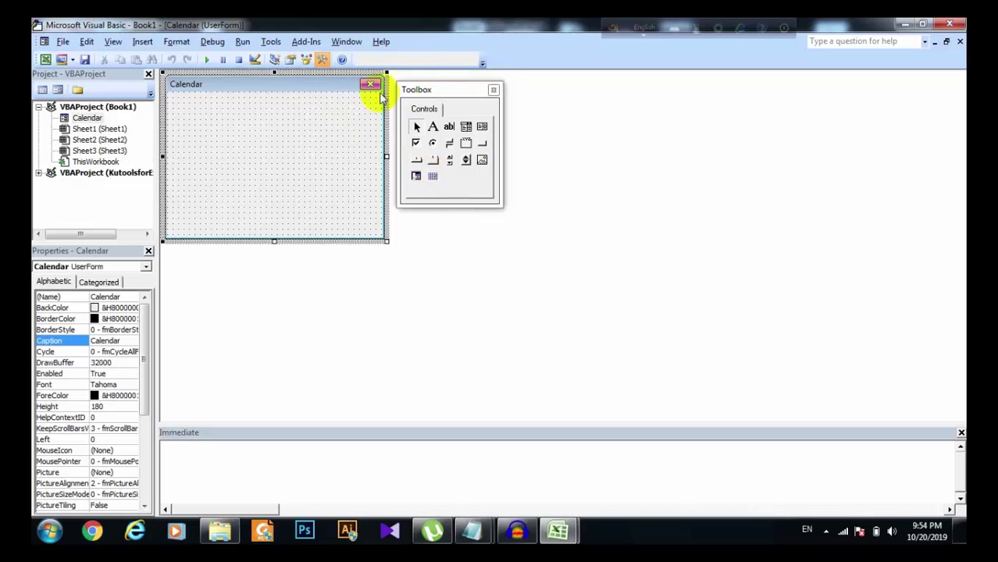
pyautogui.rightClick(308, 117)
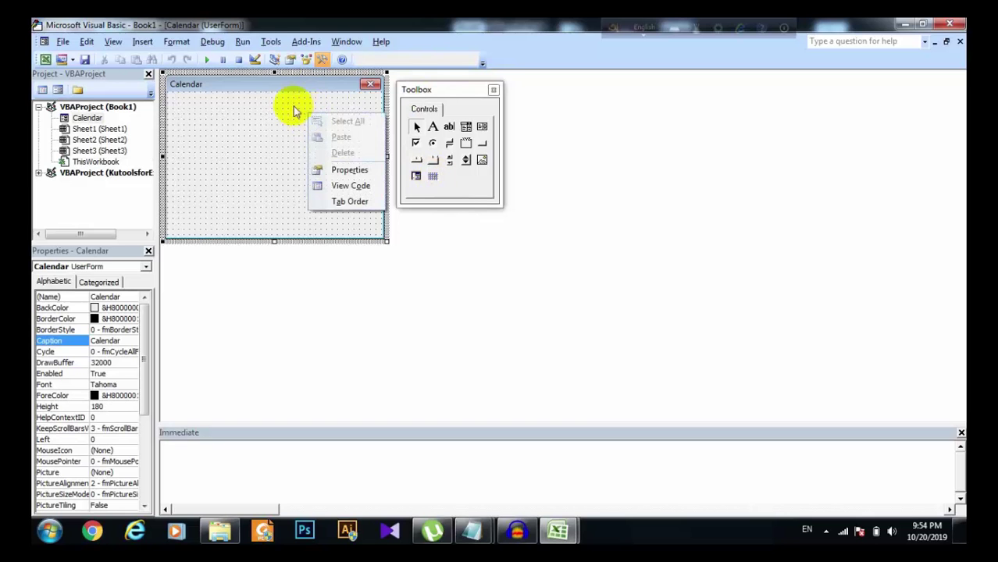
pyautogui.click(268, 122)
pyautogui.click(271, 42)
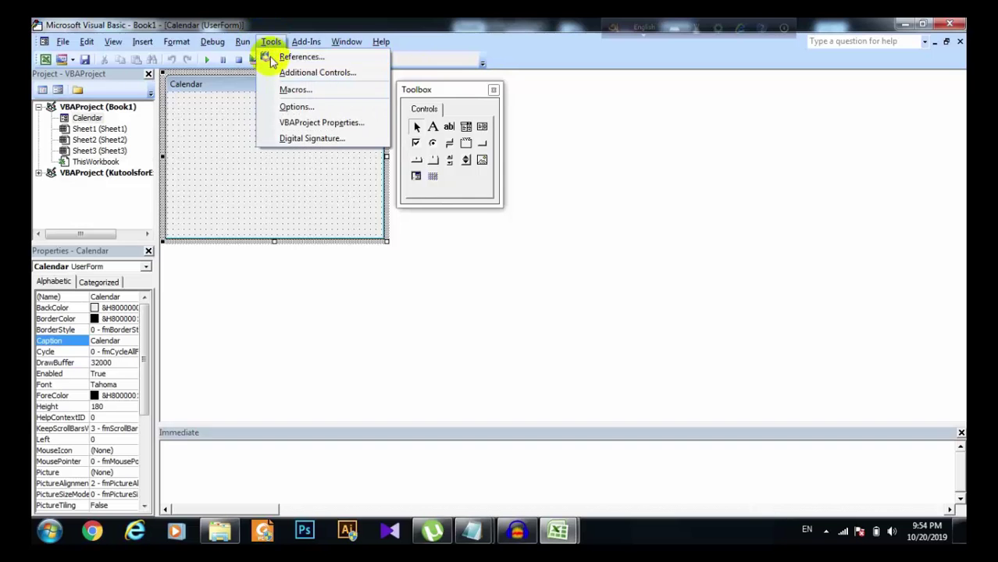
pyautogui.click(279, 69)
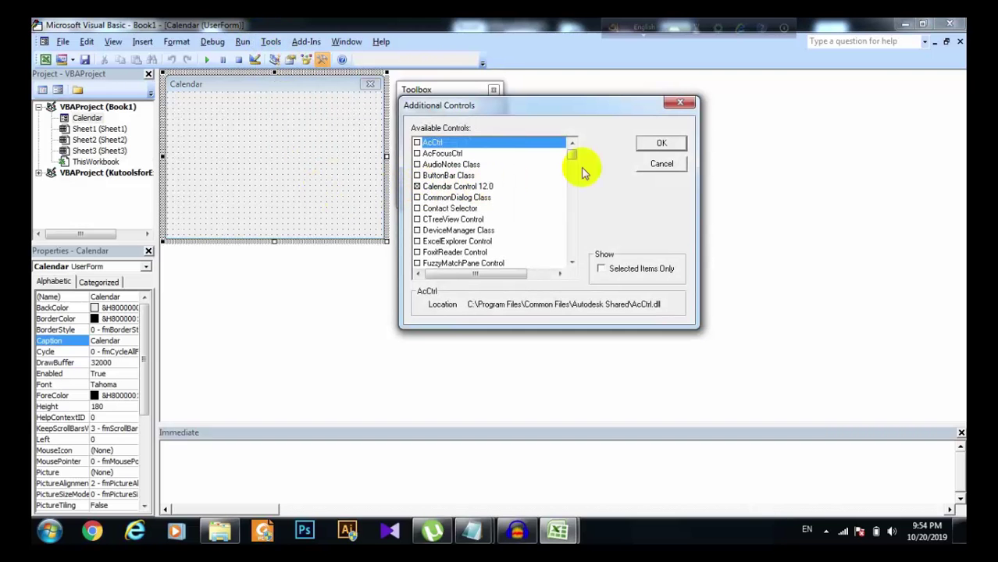
pyautogui.click(687, 102)
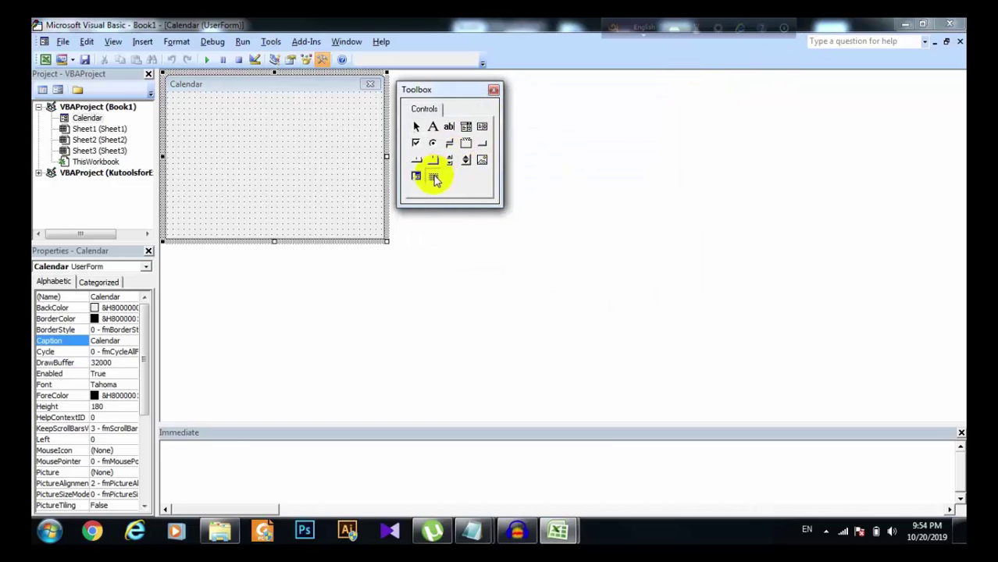
# Draw a Calendar control across the form and a button below it captioned Close.
pyautogui.click(434, 178)
pyautogui.moveTo(175, 99); pyautogui.dragTo(375, 199)
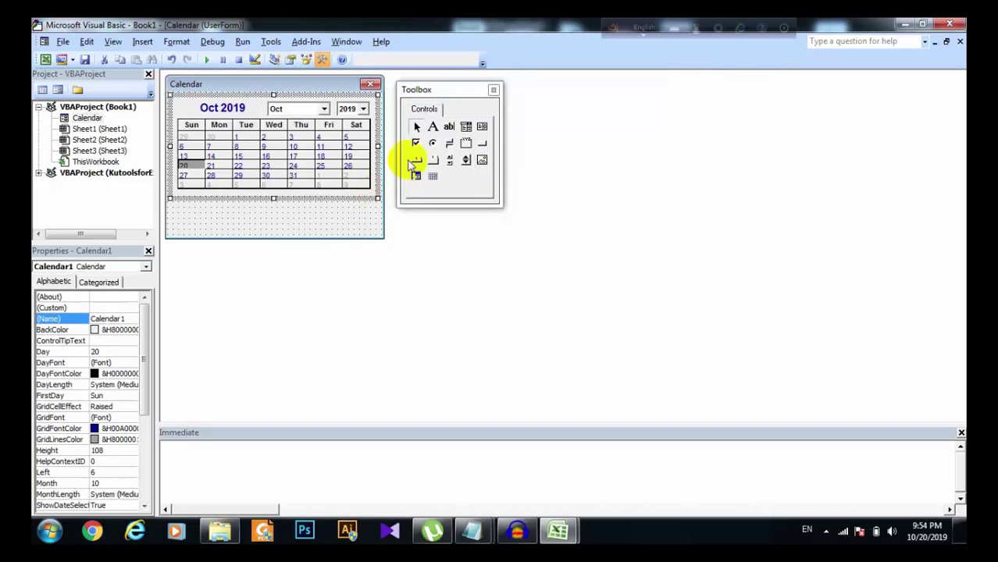
pyautogui.click(482, 151)
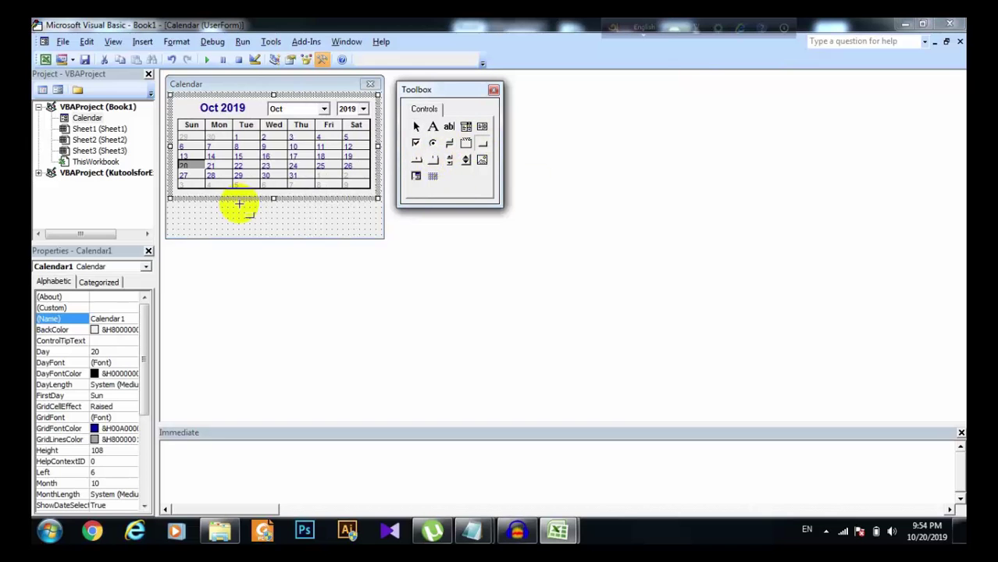
pyautogui.moveTo(243, 207); pyautogui.dragTo(306, 231)
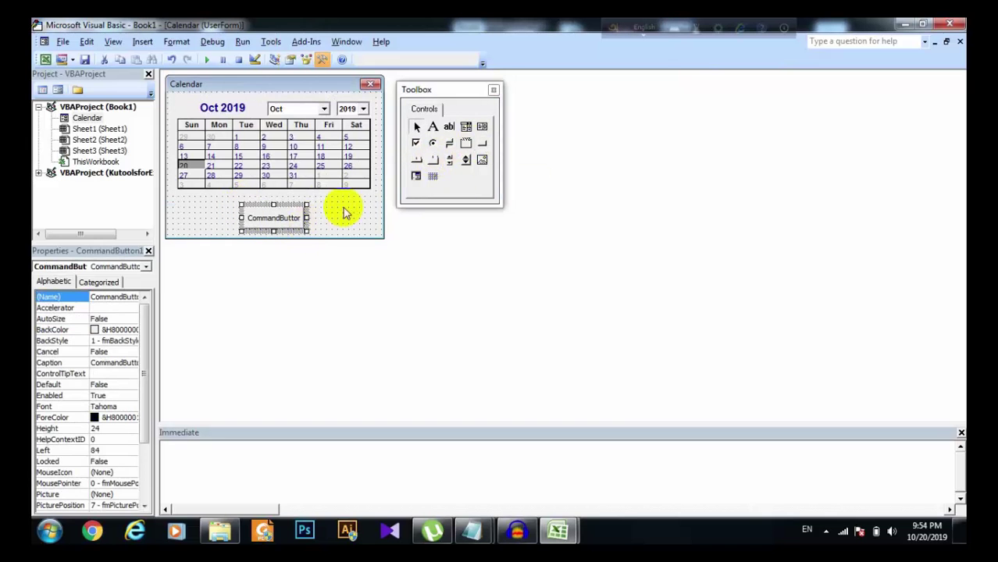
pyautogui.click(128, 363)
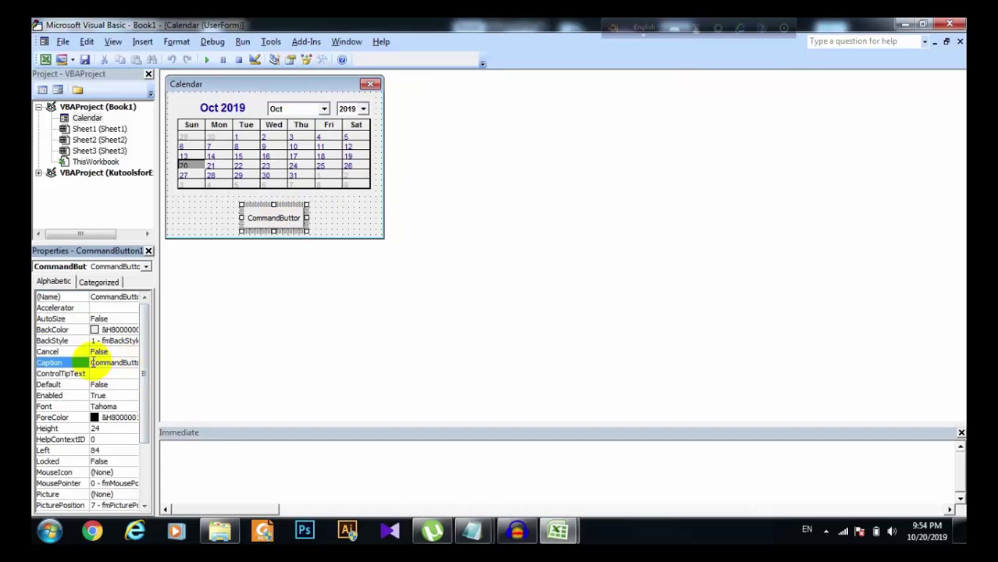
pyautogui.moveTo(92, 362); pyautogui.dragTo(191, 356)
pyautogui.write('Close')
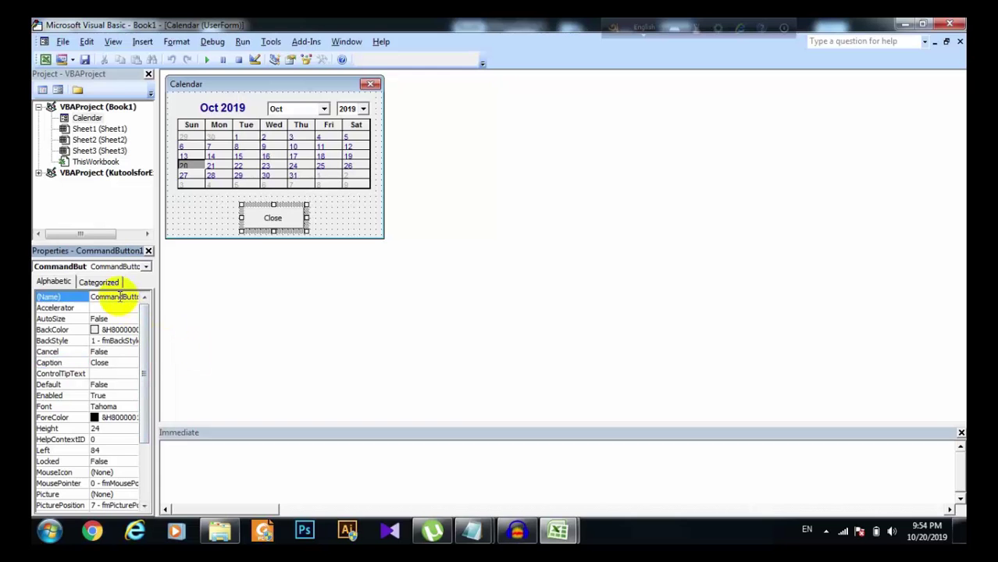
pyautogui.click(230, 92)
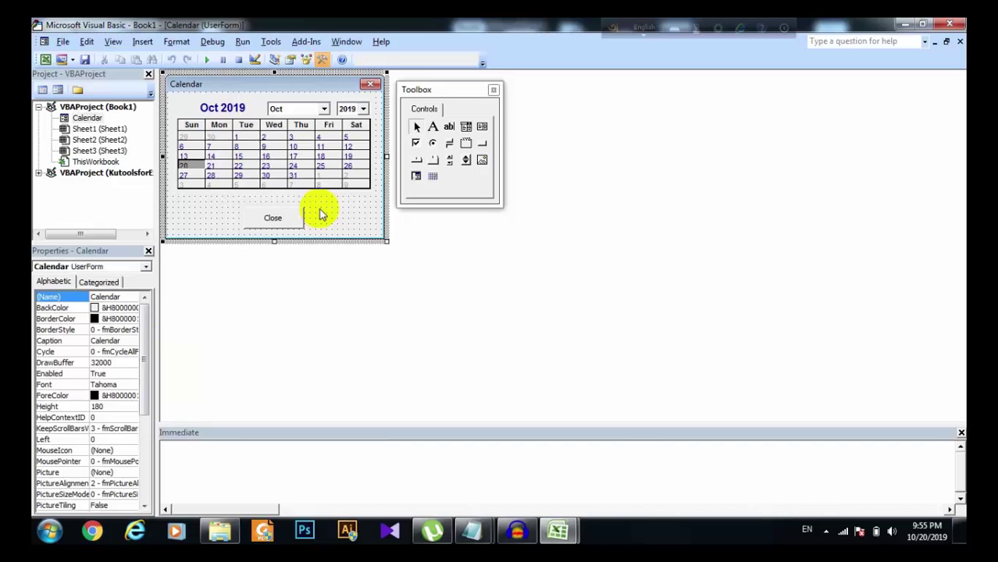
# Copy the Calendar1_Click and CommandButton1_Click code from the calendar notes in Notepad.
pyautogui.moveTo(470, 530)
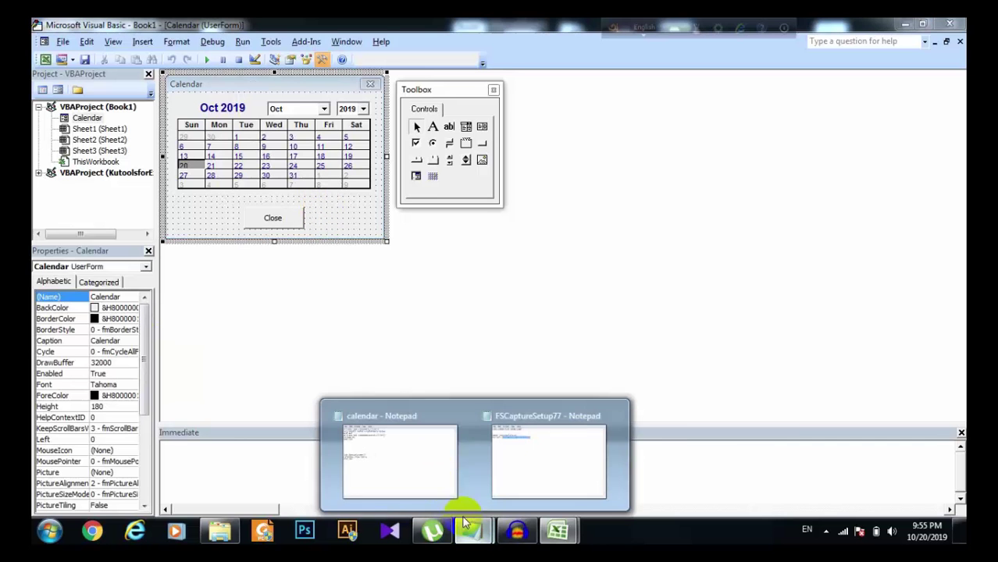
pyautogui.click(412, 457)
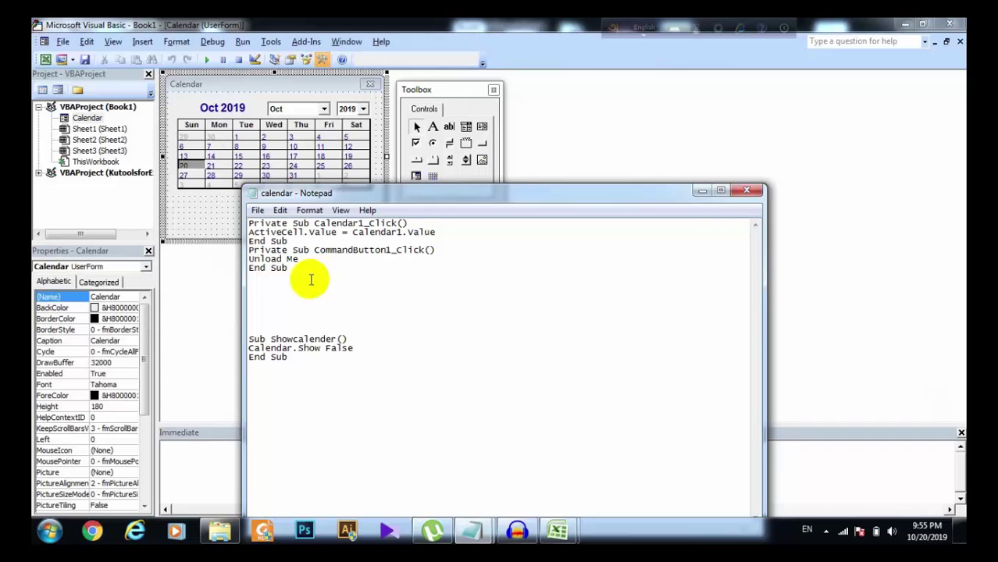
pyautogui.moveTo(295, 271); pyautogui.dragTo(234, 217)
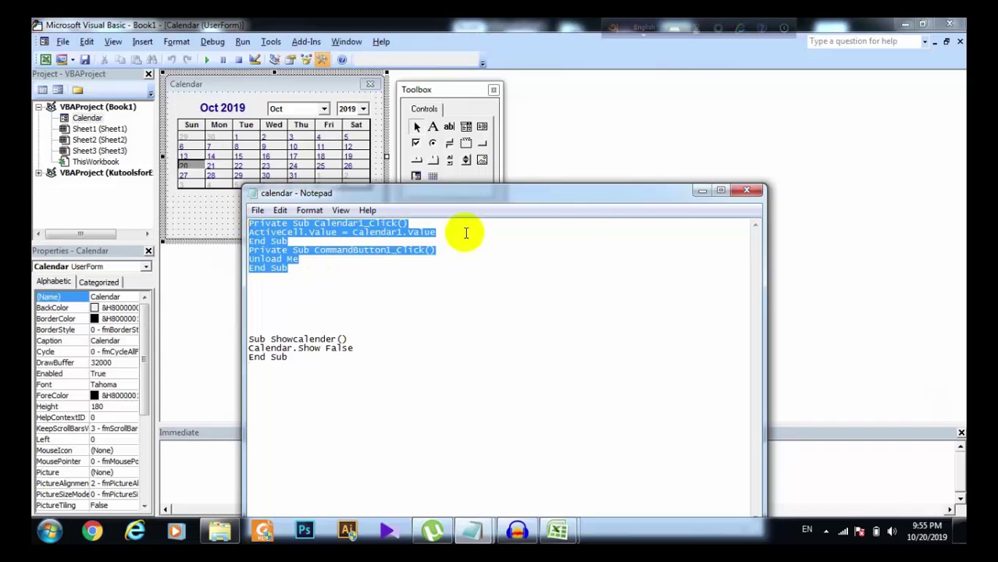
pyautogui.click(702, 190)
pyautogui.click(247, 195)
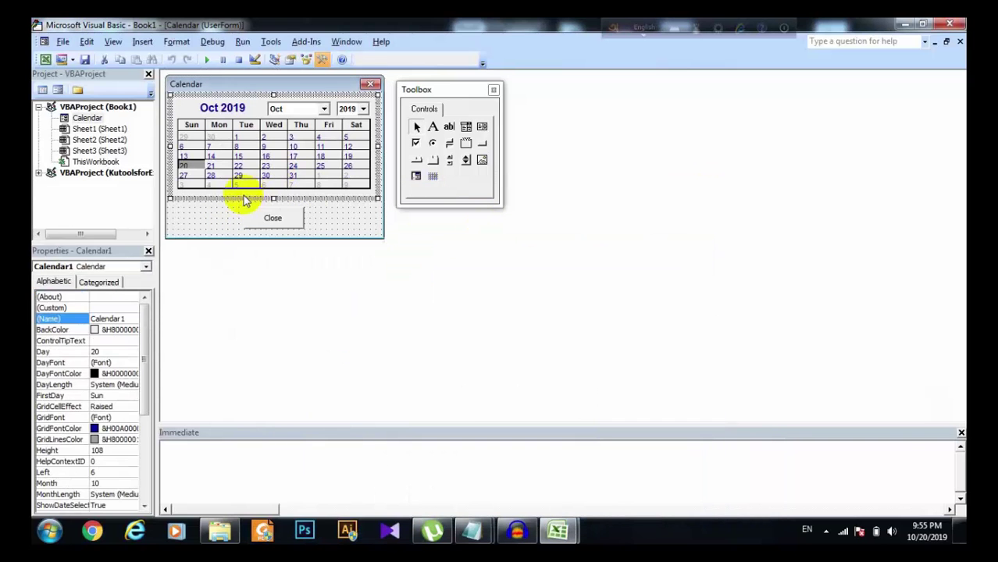
# Replace the Calendar form's code with the pasted Calendar1_Click and CommandButton1_Click procedures, then begin saving.
pyautogui.click(223, 213)
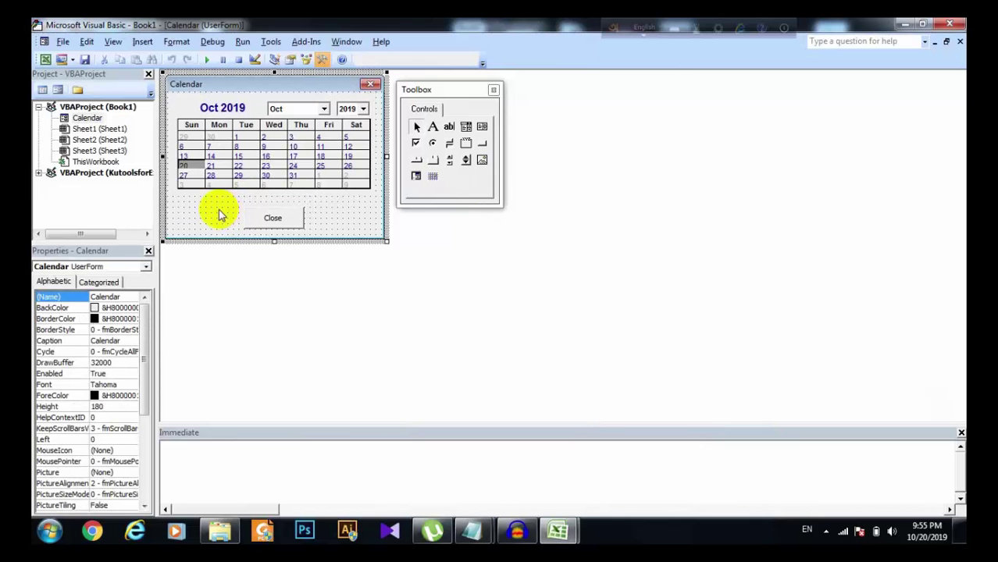
pyautogui.rightClick(218, 211)
pyautogui.click(257, 278)
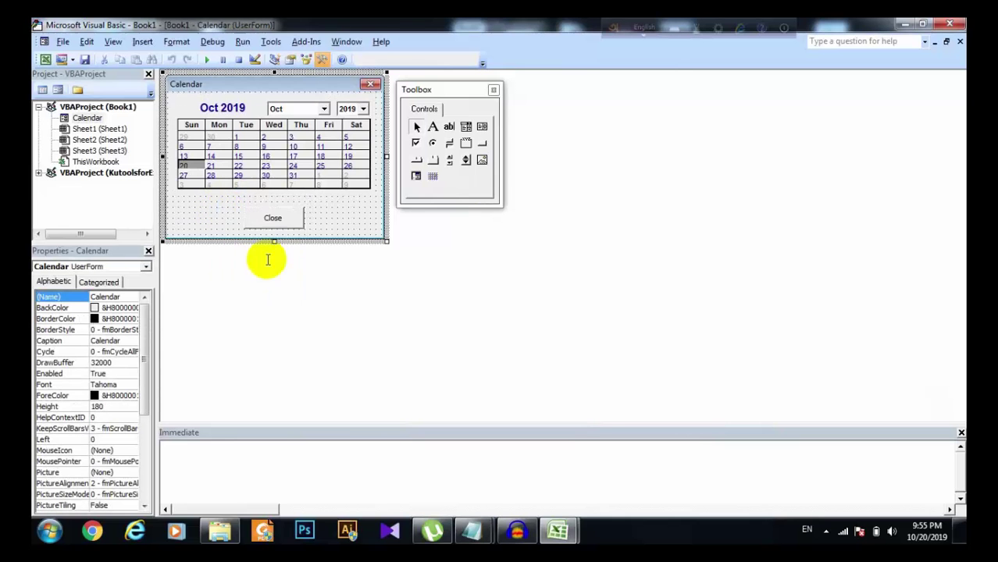
pyautogui.hotkey('ctrl', 'a')
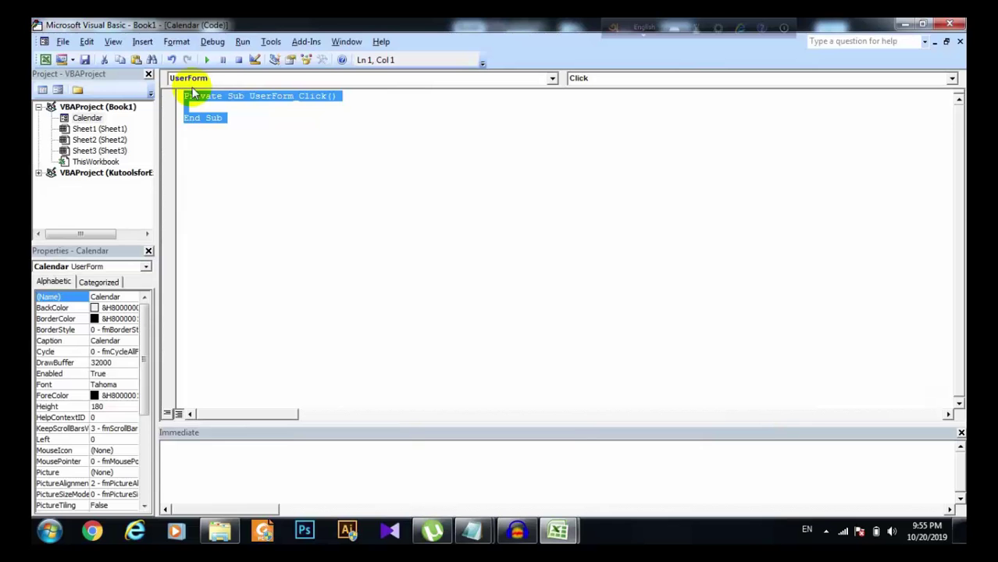
pyautogui.write('Private Sub Calendar1_Click() ActiveCell.Value = Calendar1.Value End Sub Private Sub CommandButton1_Click() Unload Me End Sub')
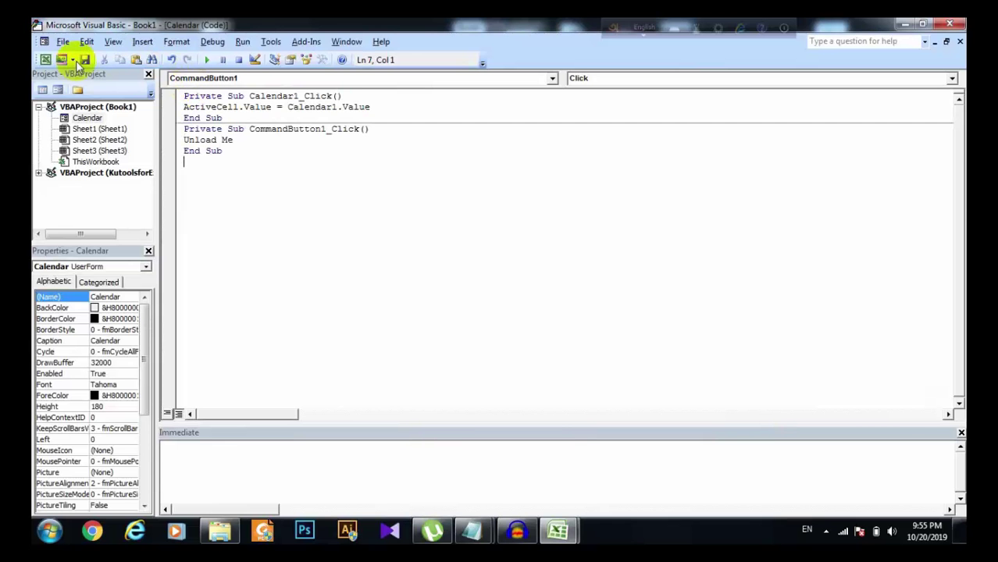
pyautogui.hotkey('alt', 'F11')
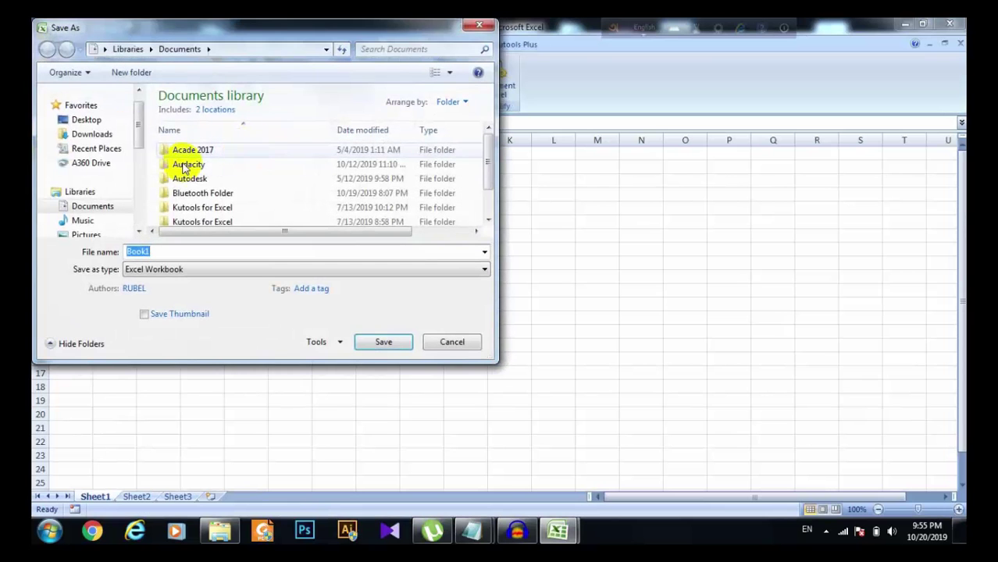
# Save the workbook on the Desktop as Excel Macro-Enabled Workbook 'Calendar.xlsm'.
pyautogui.click(113, 118)
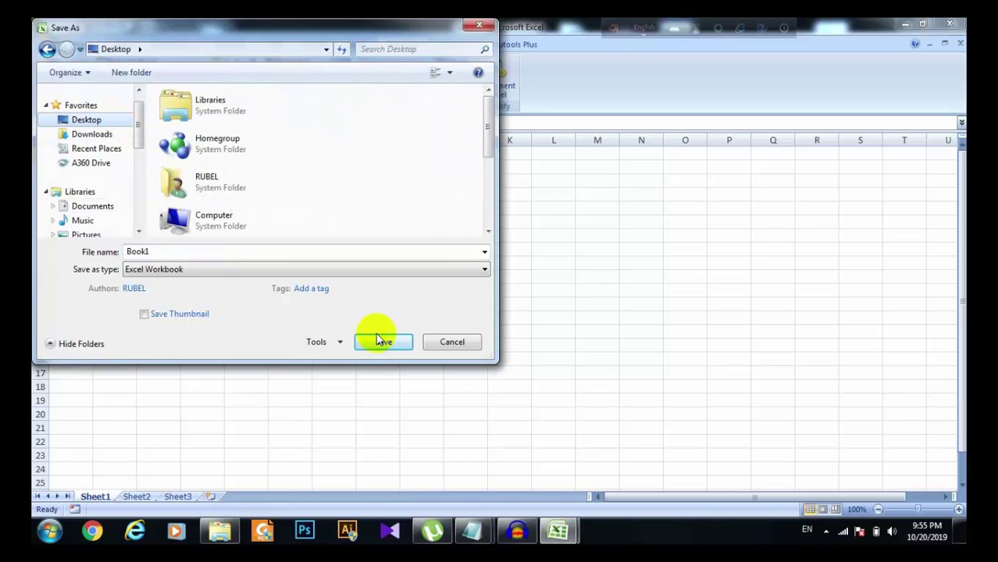
pyautogui.click(240, 269)
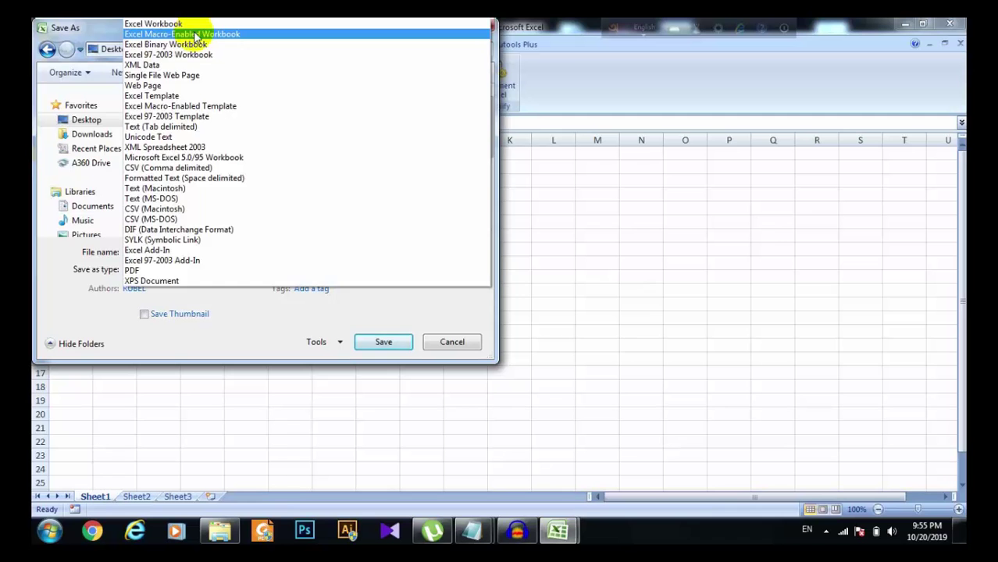
pyautogui.click(196, 35)
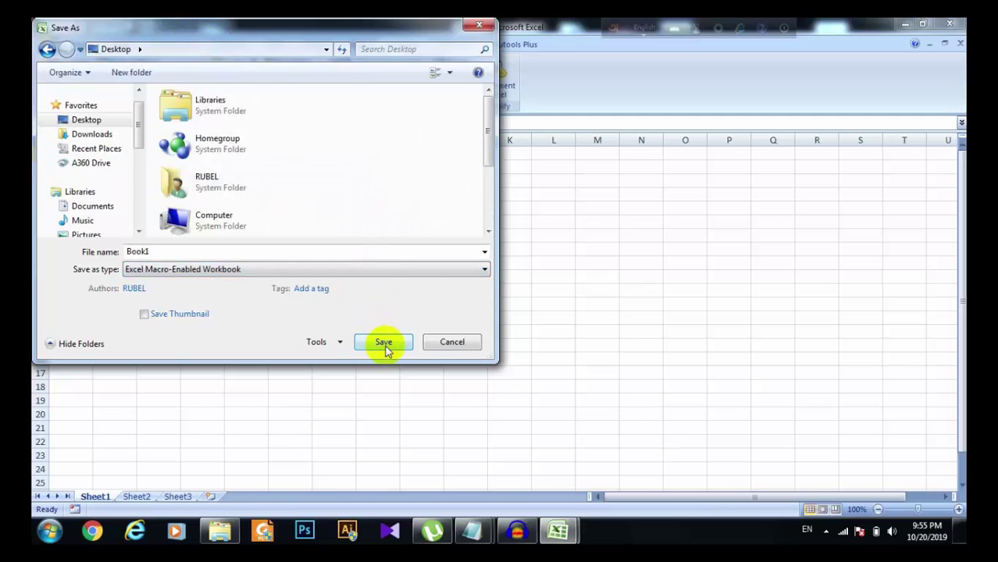
pyautogui.doubleClick(216, 248)
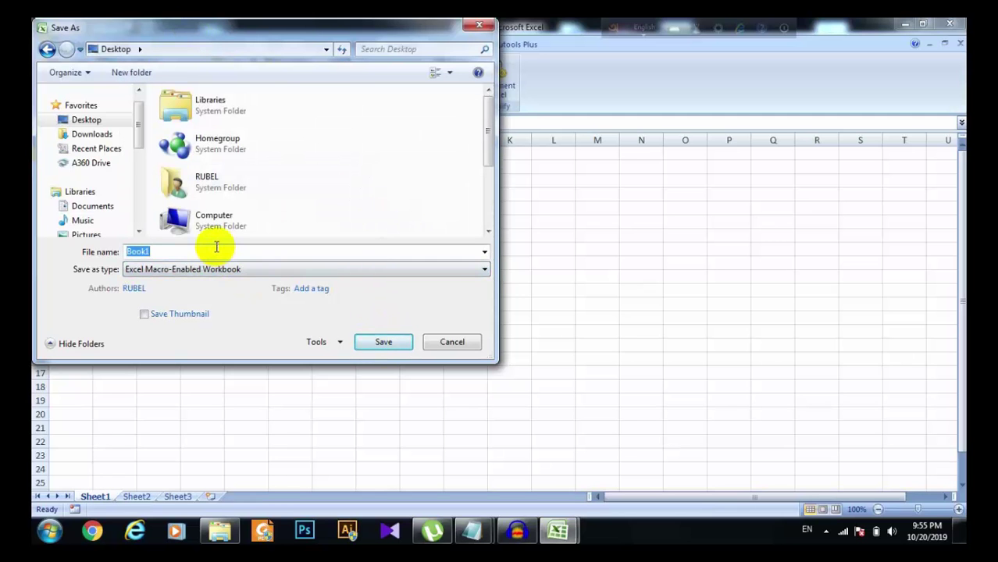
pyautogui.write('Calendar')
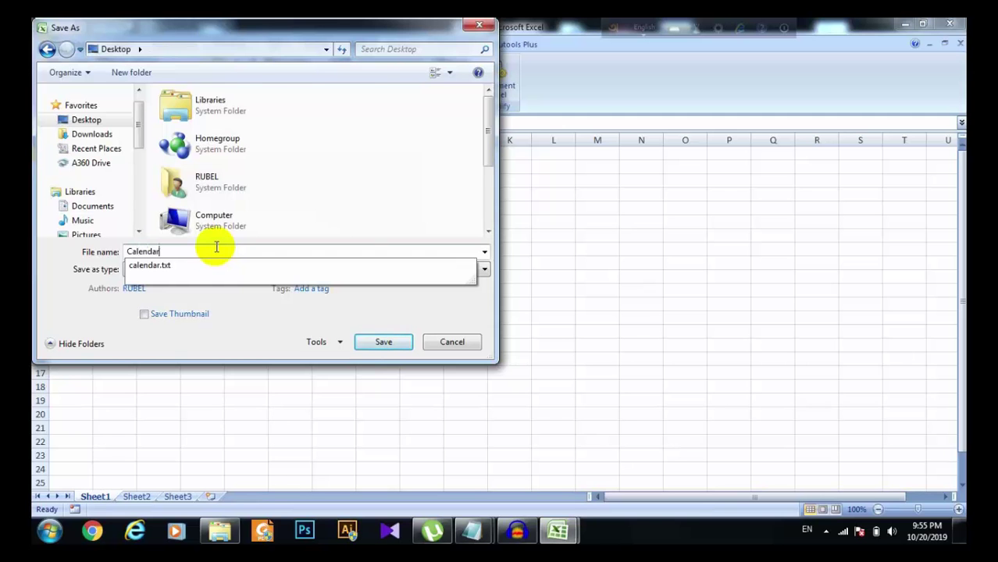
pyautogui.click(381, 341)
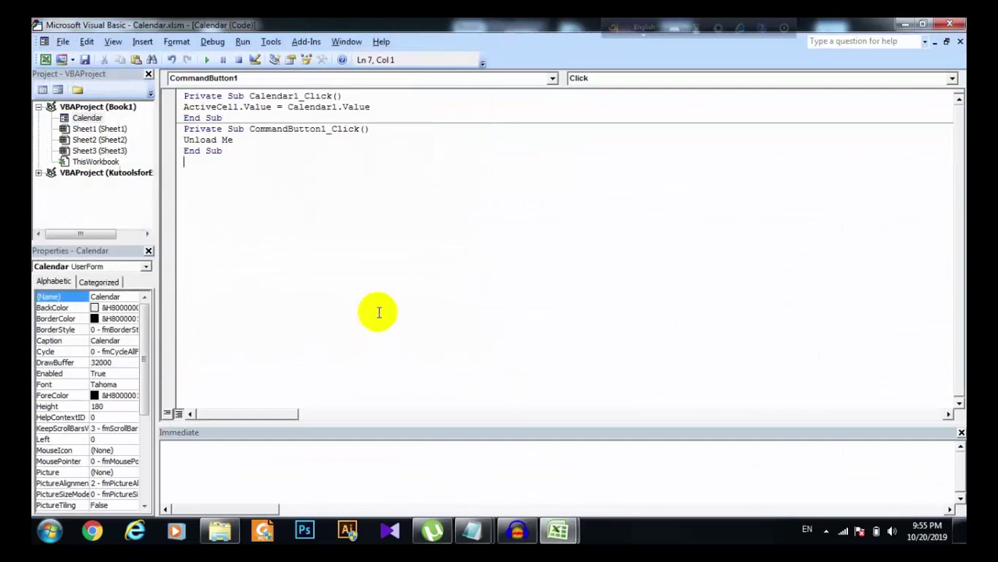
pyautogui.click(85, 60)
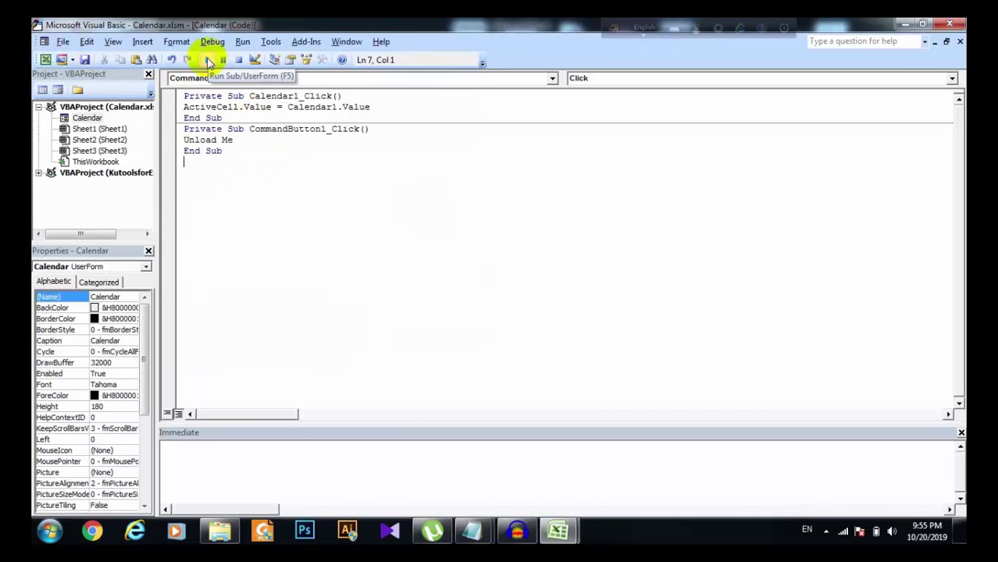
# Run the Calendar form showing Oct 2019, close it, then switch back to the editor from the taskbar.
pyautogui.click(209, 62)
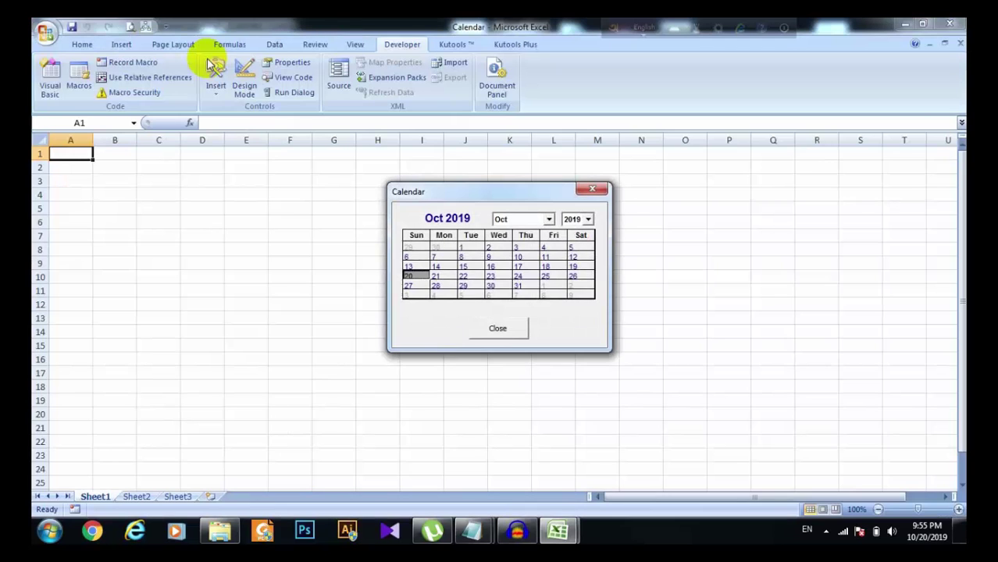
pyautogui.click(502, 329)
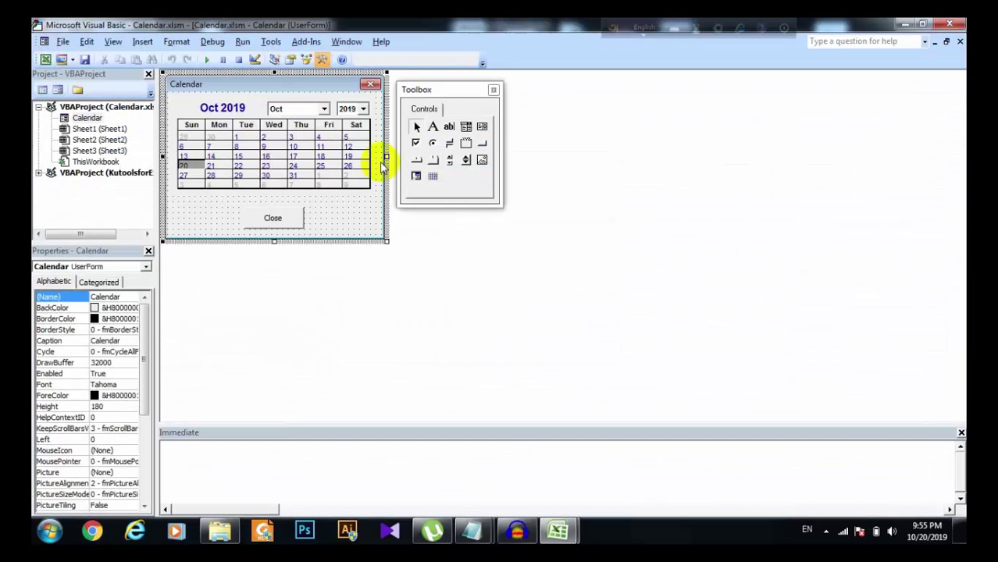
pyautogui.click(907, 24)
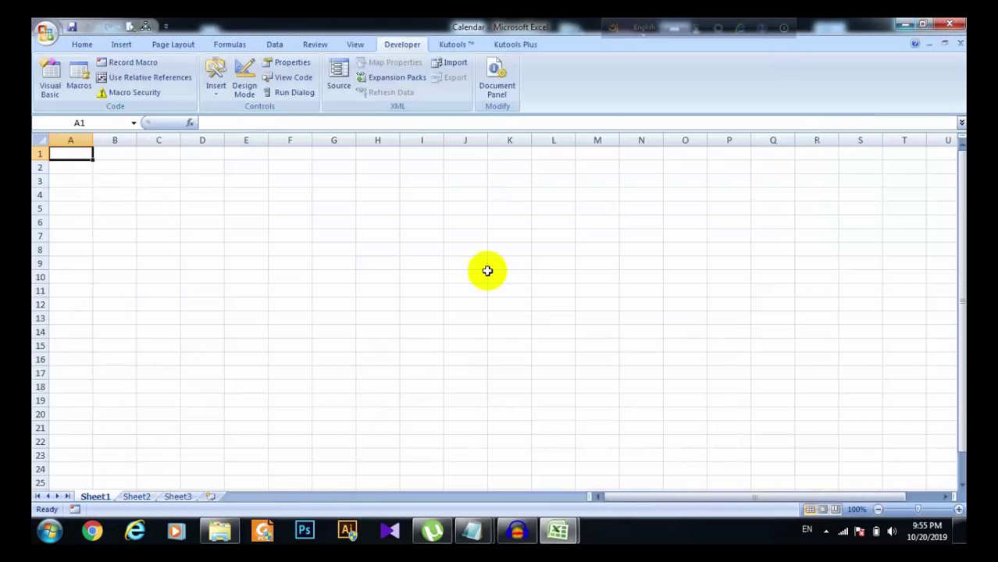
pyautogui.click(382, 234)
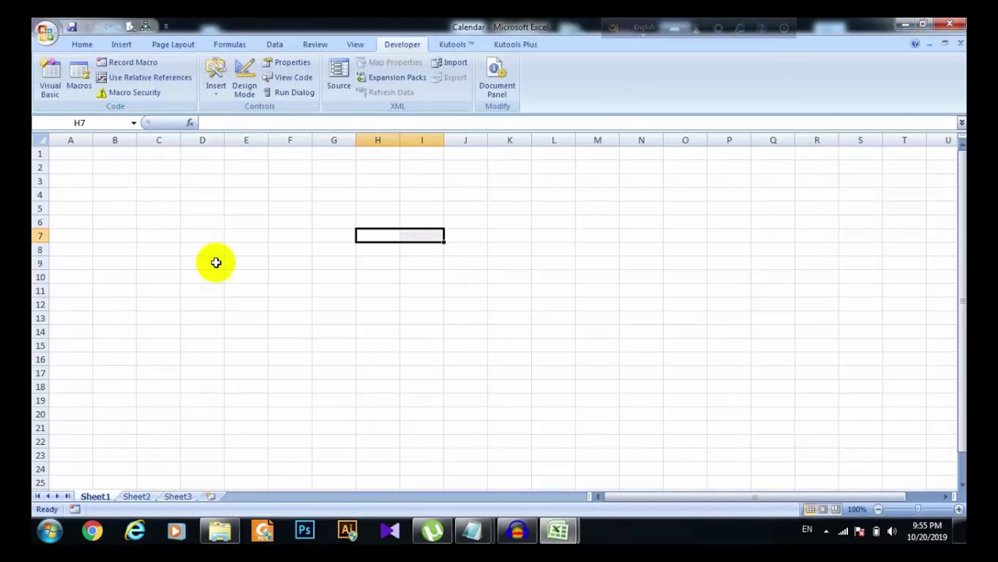
pyautogui.click(363, 252)
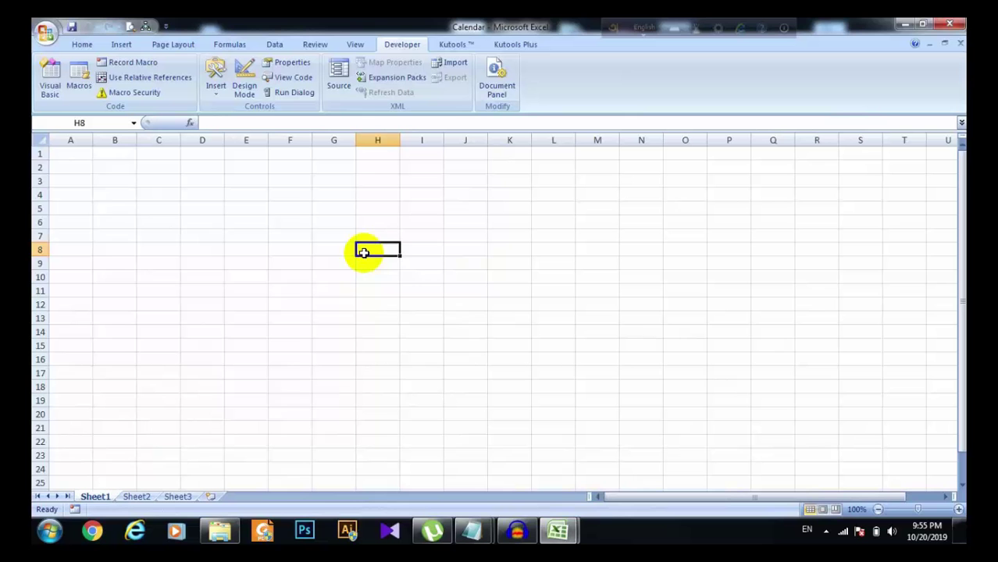
pyautogui.click(559, 529)
pyautogui.click(609, 459)
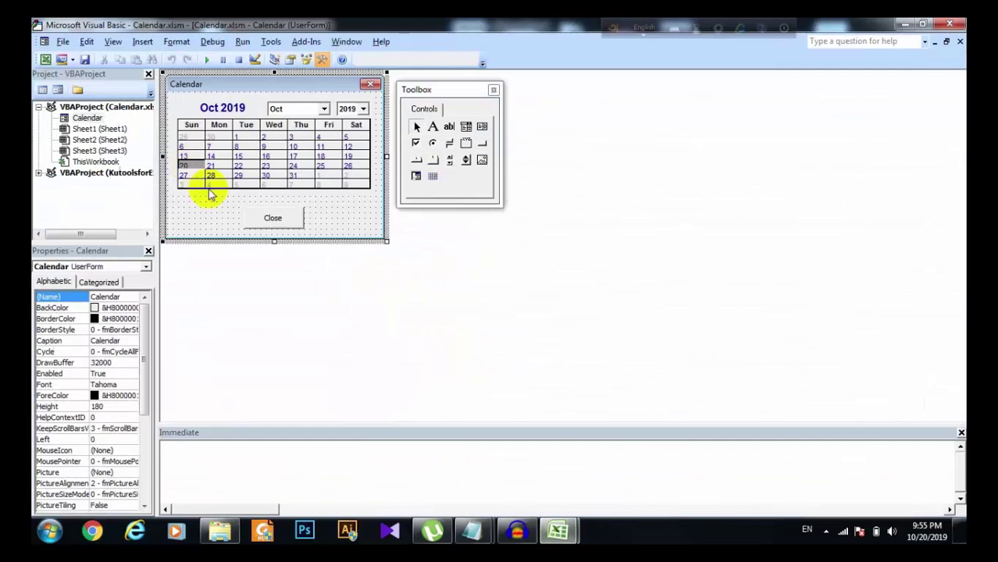
# Insert Module1 into Calendar.xlsm and paste the Showcalender macro copied from the calendar notes.
pyautogui.click(88, 118)
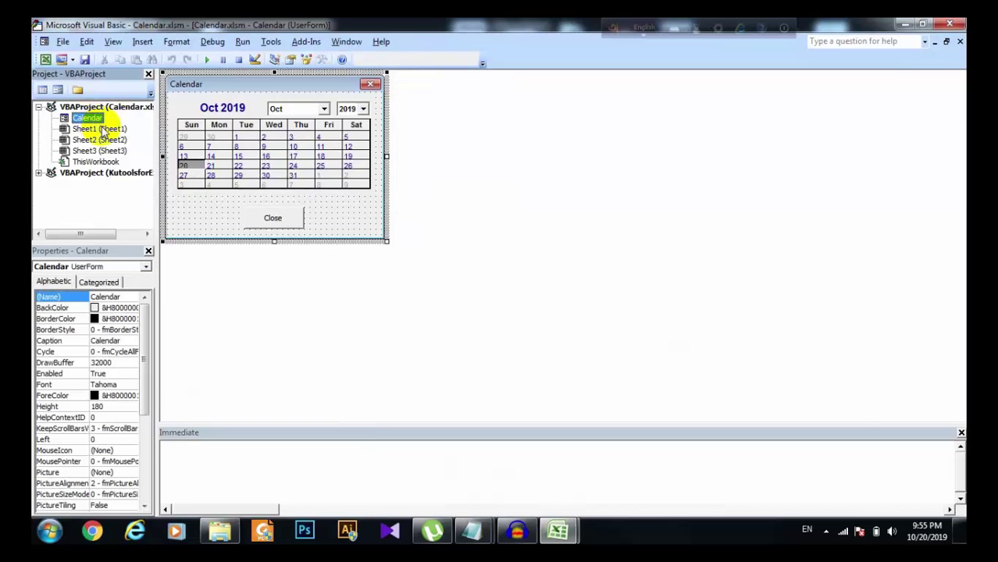
pyautogui.click(83, 107)
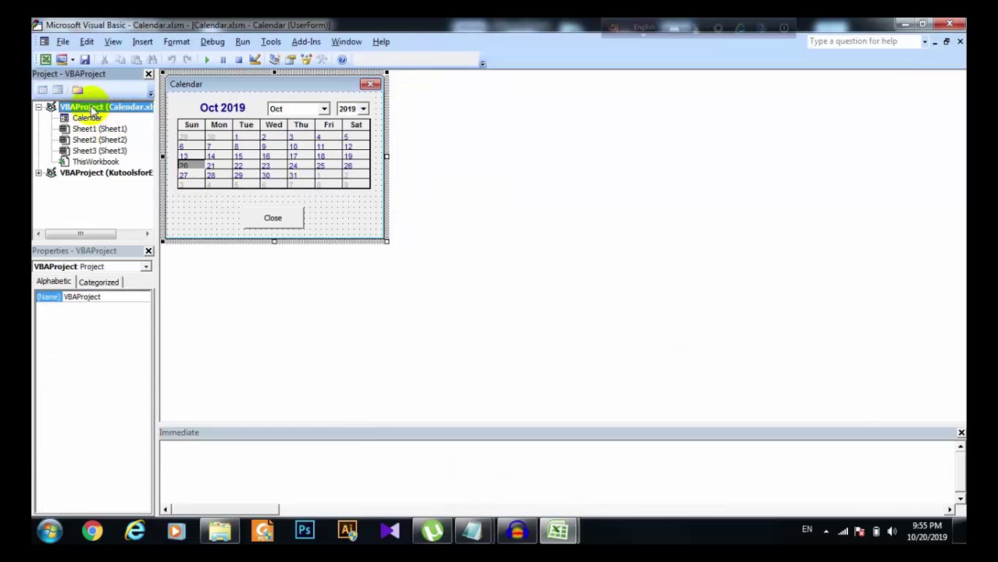
pyautogui.rightClick(91, 110)
pyautogui.moveTo(125, 164)
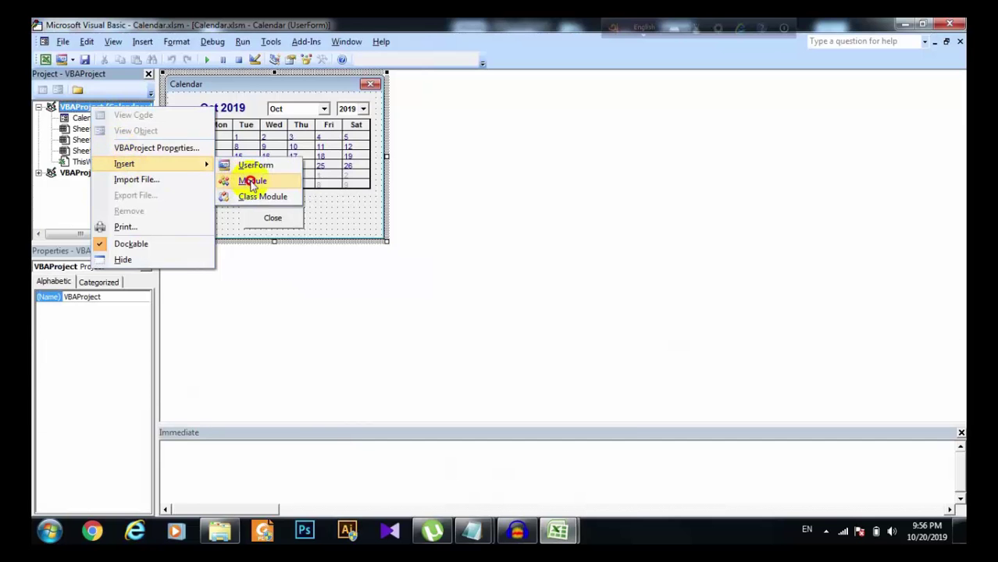
pyautogui.click(251, 181)
pyautogui.moveTo(462, 509)
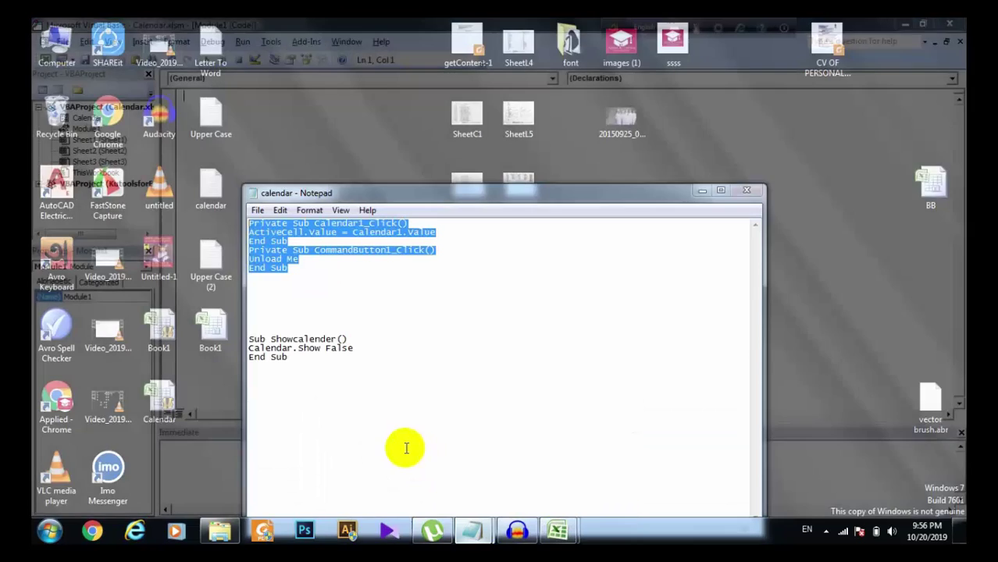
pyautogui.click(403, 447)
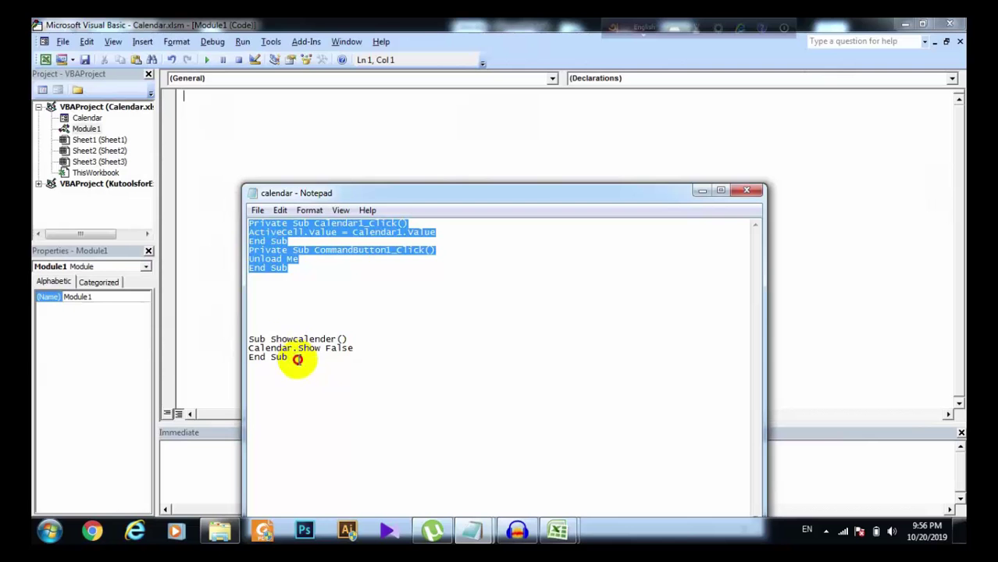
pyautogui.moveTo(297, 359); pyautogui.dragTo(245, 338)
pyautogui.hotkey('ctrl', 'c')
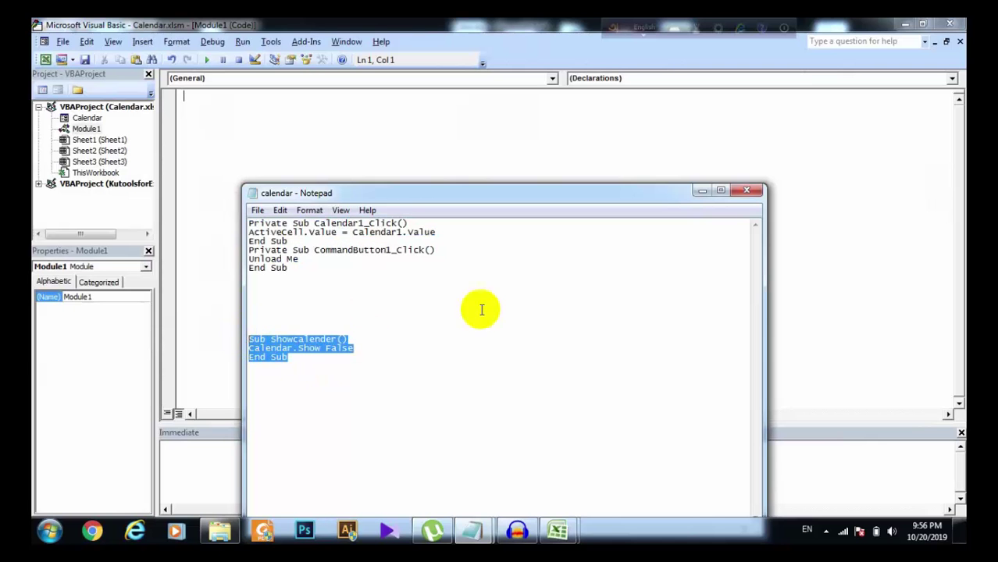
pyautogui.click(702, 190)
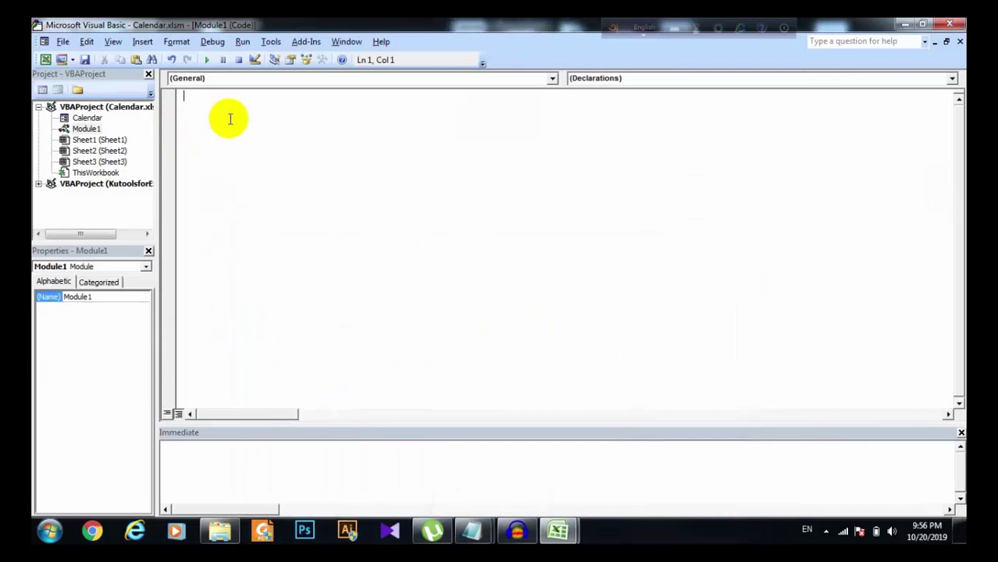
pyautogui.hotkey('ctrl', 'v')
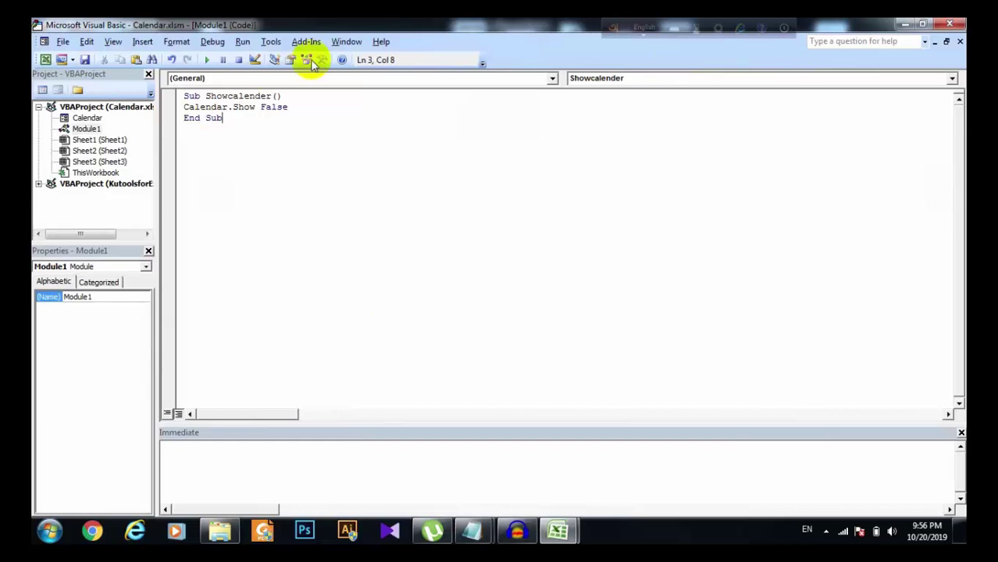
# Run Showcalender to display the Calendar form, close it, and select cell H6.
pyautogui.click(209, 61)
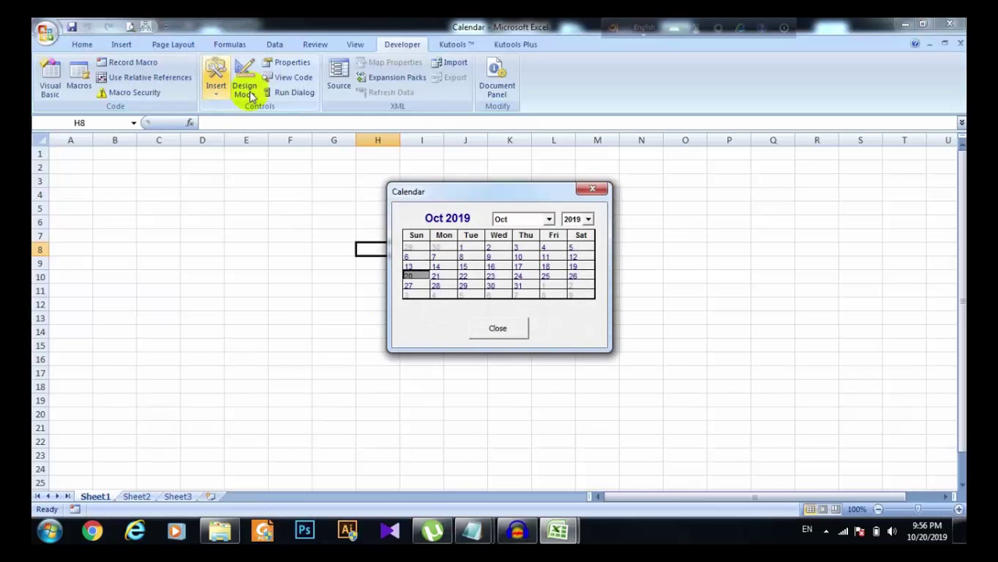
pyautogui.click(512, 326)
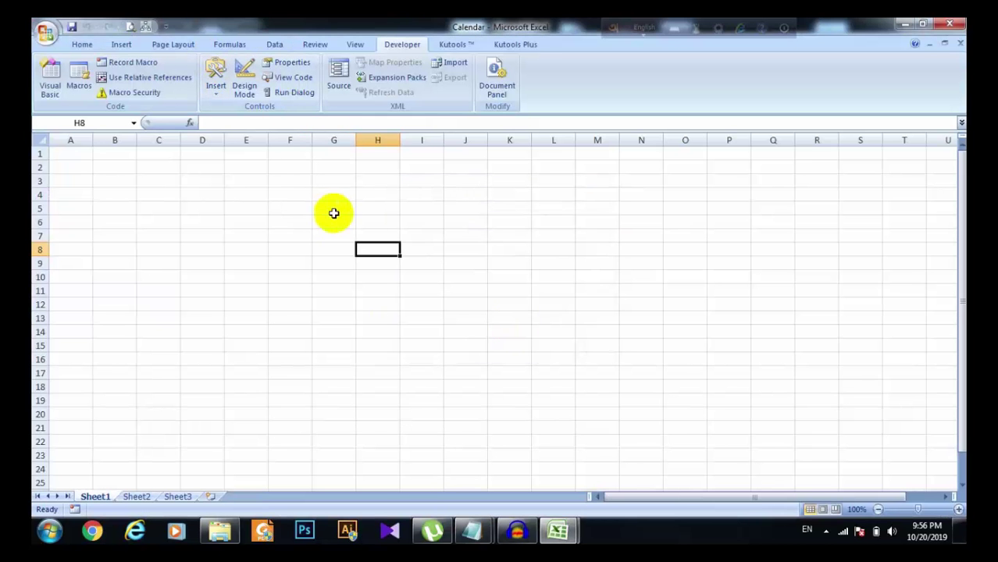
pyautogui.moveTo(375, 236); pyautogui.dragTo(375, 223)
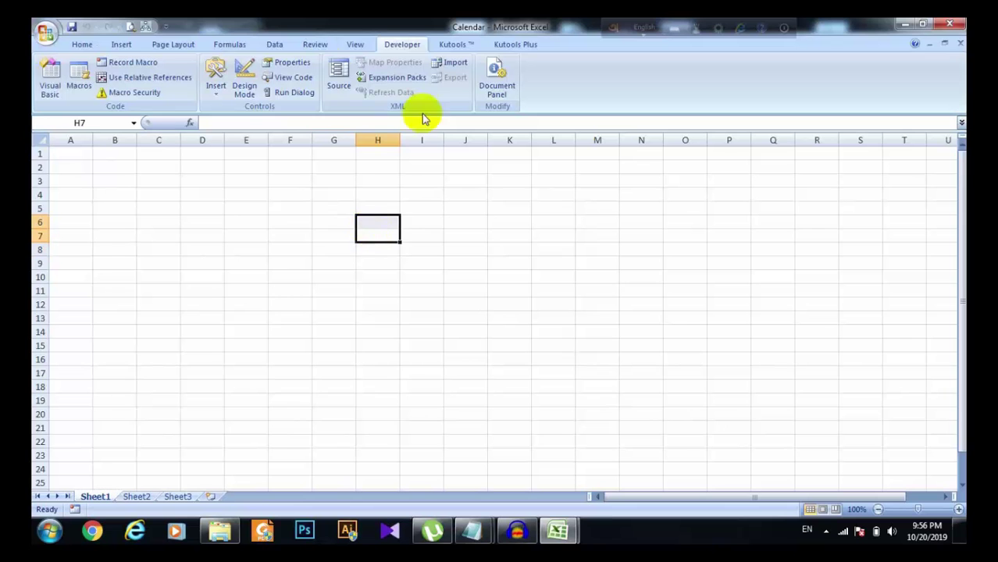
pyautogui.click(382, 222)
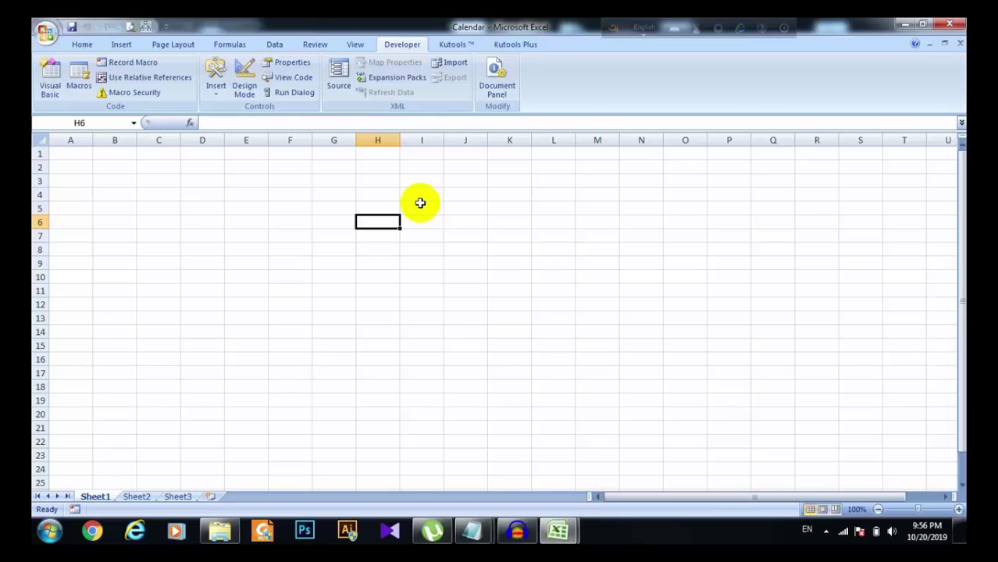
# Draw a rectangle shape over cells I4:K5 and label it Calendar.
pyautogui.click(123, 44)
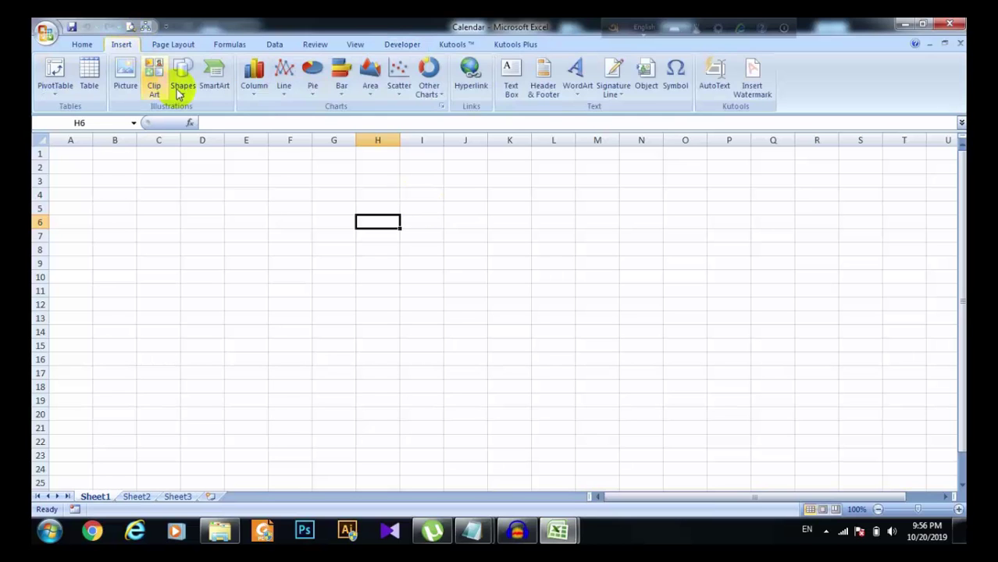
pyautogui.click(183, 95)
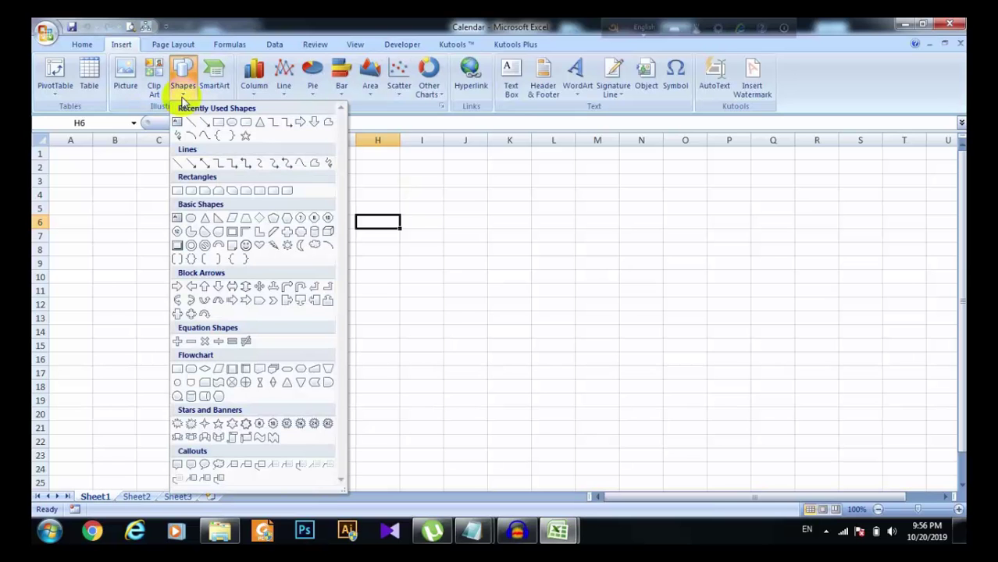
pyautogui.click(217, 122)
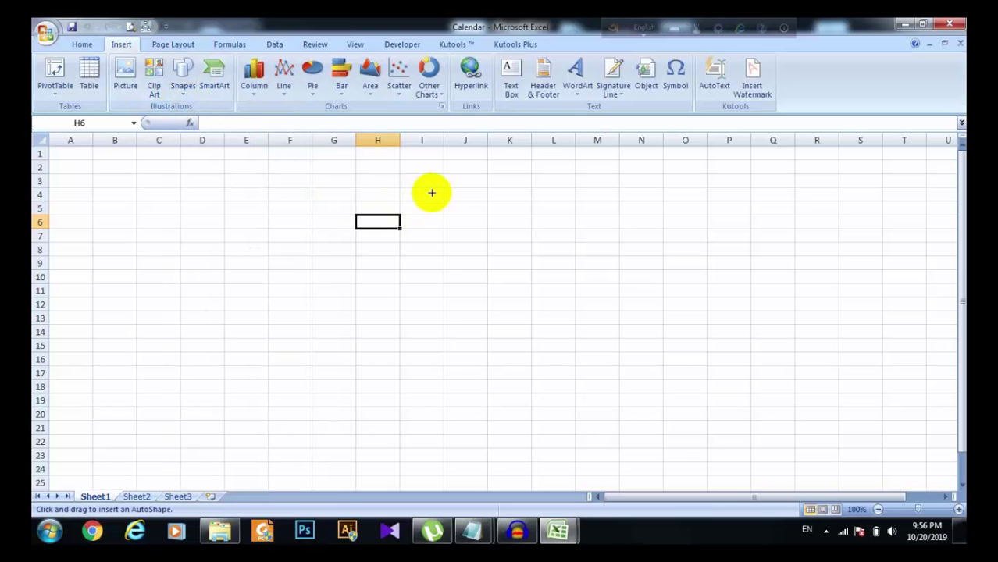
pyautogui.moveTo(430, 192); pyautogui.dragTo(520, 216)
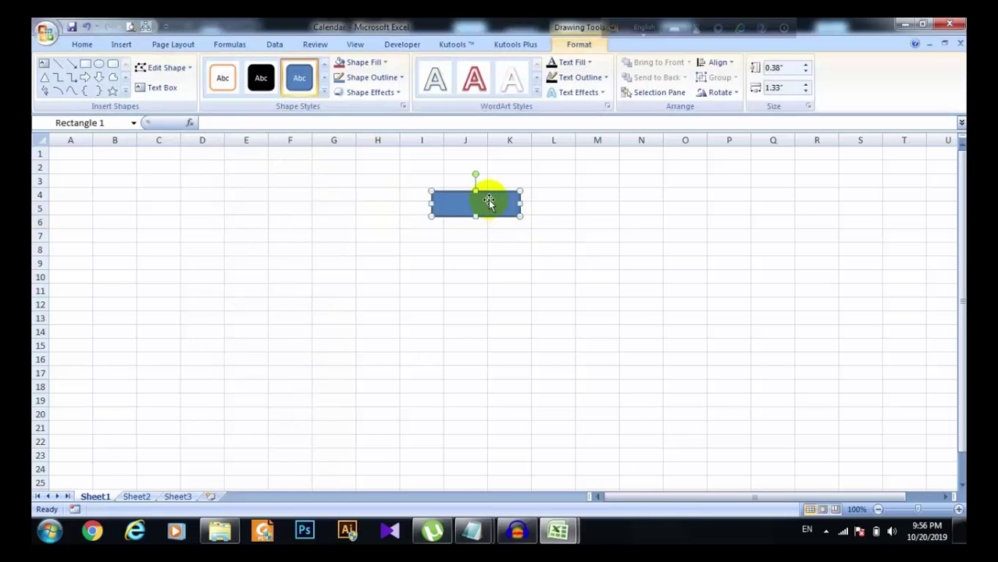
pyautogui.rightClick(488, 202)
pyautogui.click(493, 199)
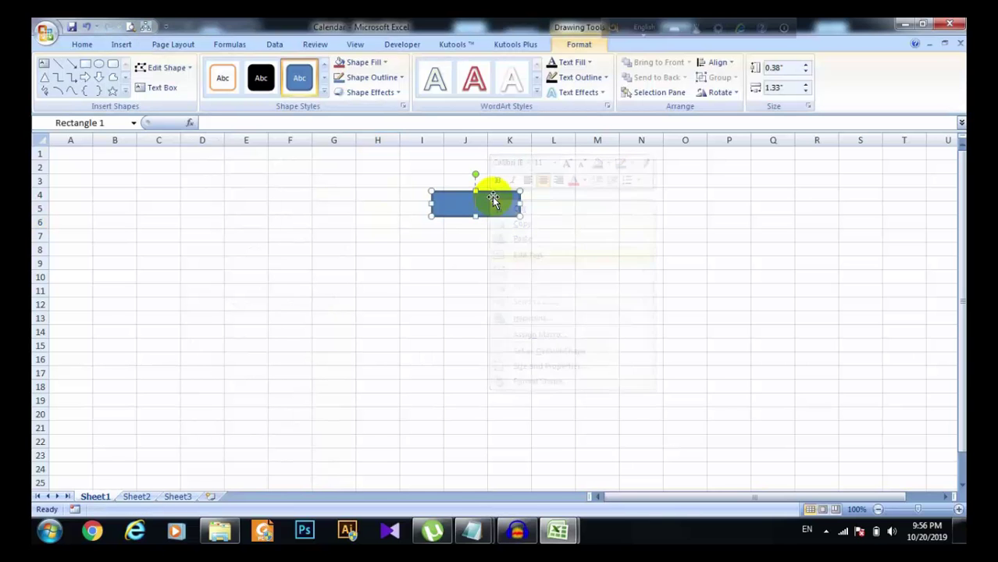
pyautogui.write('Cale')
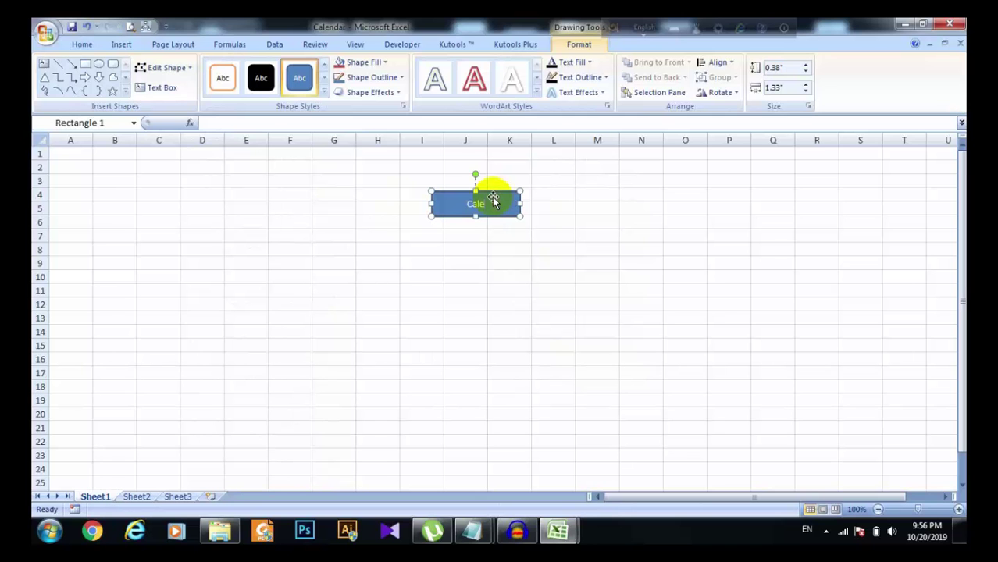
pyautogui.write('ndar')
pyautogui.click(512, 248)
# Assign the Showcalender macro to the Calendar shape.
pyautogui.rightClick(495, 208)
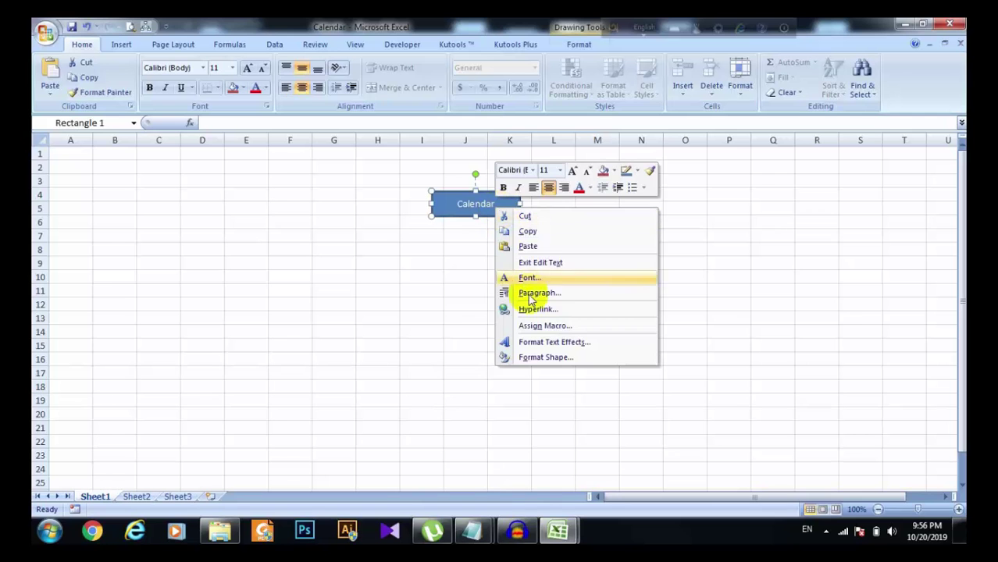
pyautogui.click(541, 324)
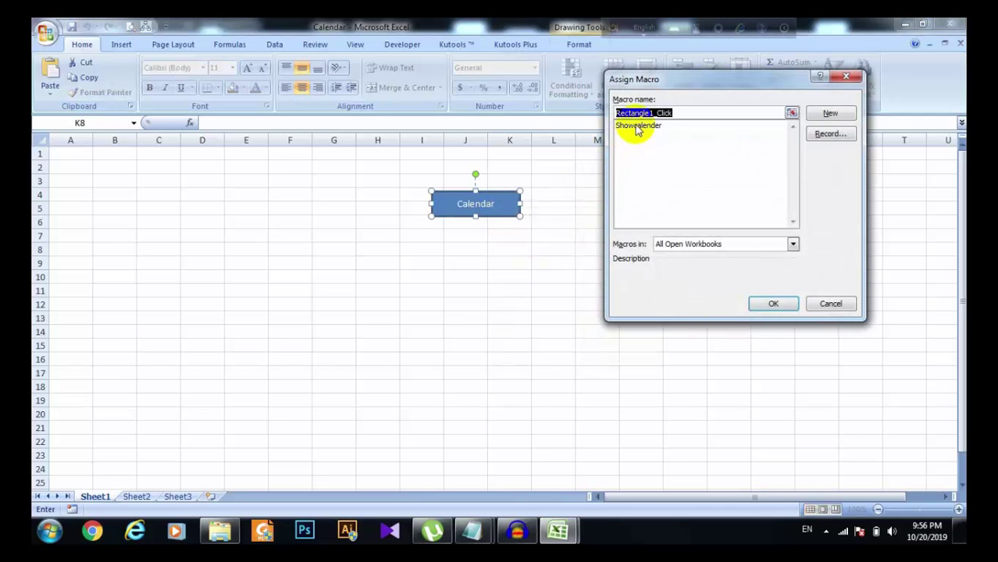
pyautogui.click(634, 126)
pyautogui.click(773, 306)
# Pick 8 October 2019 from the Calendar form into D4, autofit column D, and close the form.
pyautogui.click(644, 250)
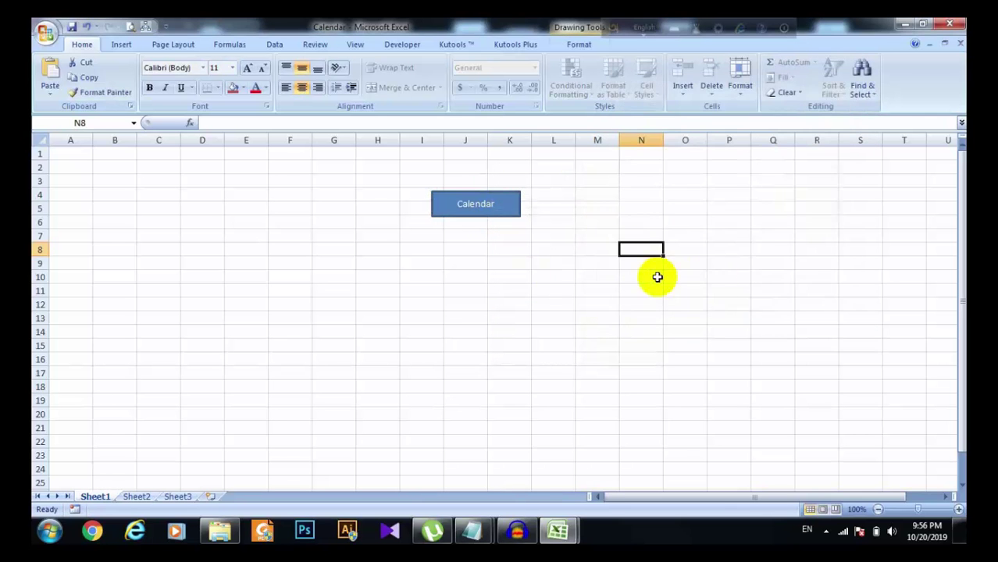
pyautogui.click(492, 206)
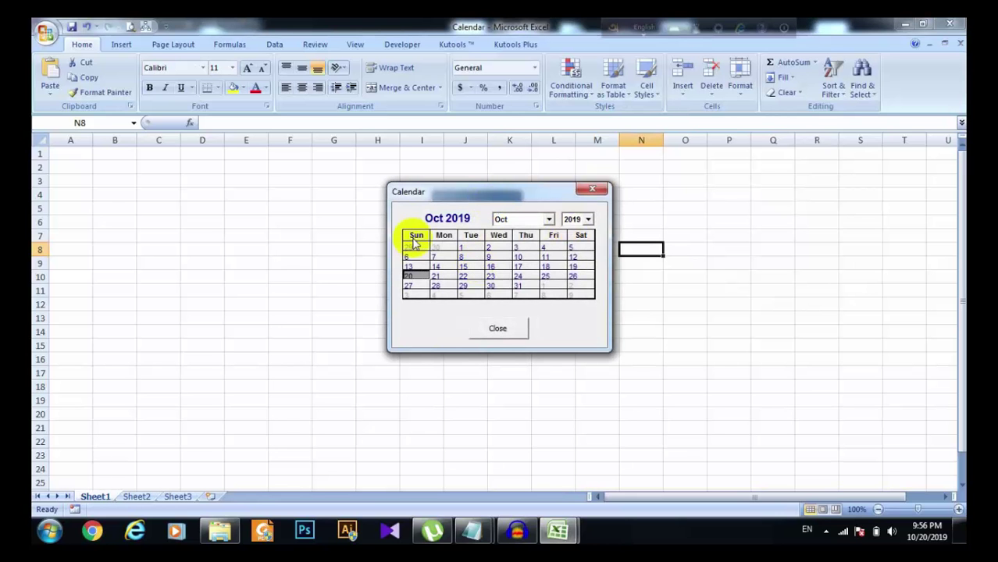
pyautogui.click(205, 195)
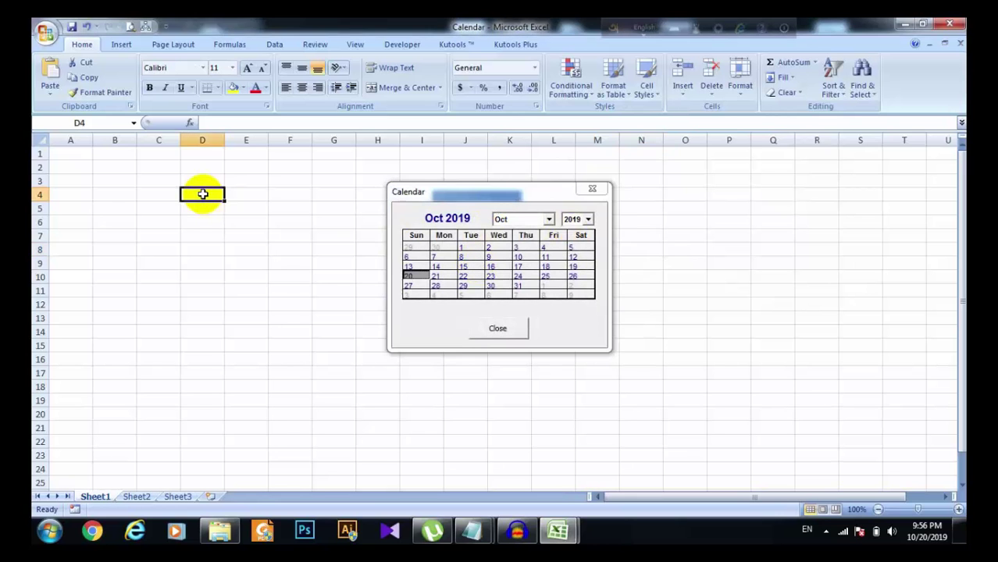
pyautogui.click(463, 257)
pyautogui.doubleClick(230, 141)
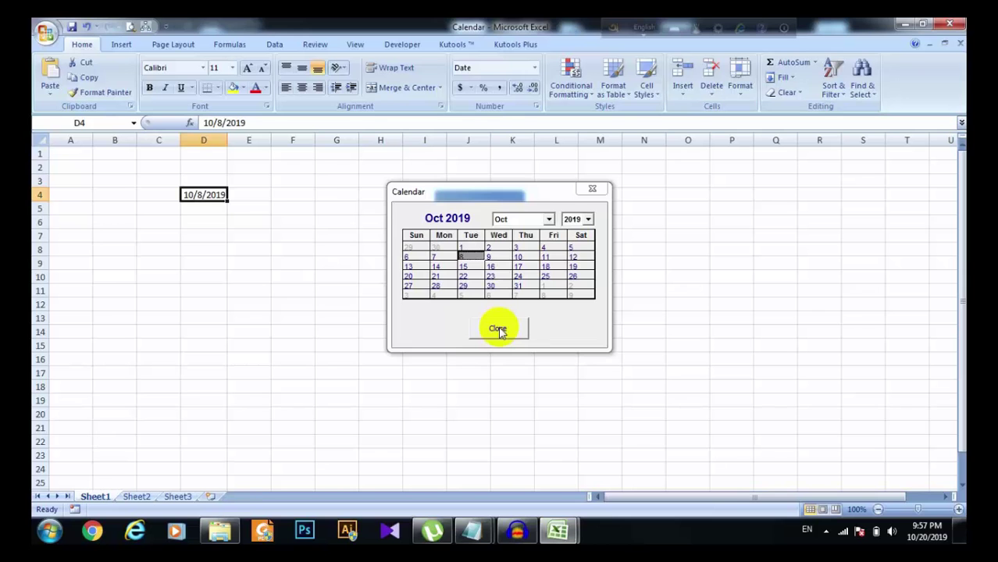
pyautogui.click(498, 329)
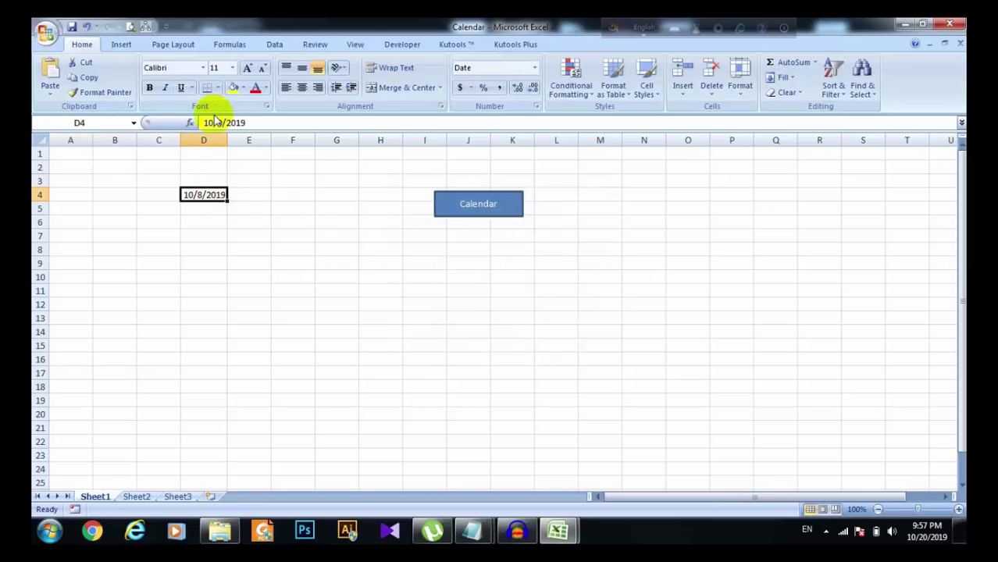
# Replace D4's m/d/yyyy format with custom dd-mm-yyyy so it displays 08-10-2019.
pyautogui.rightClick(217, 193)
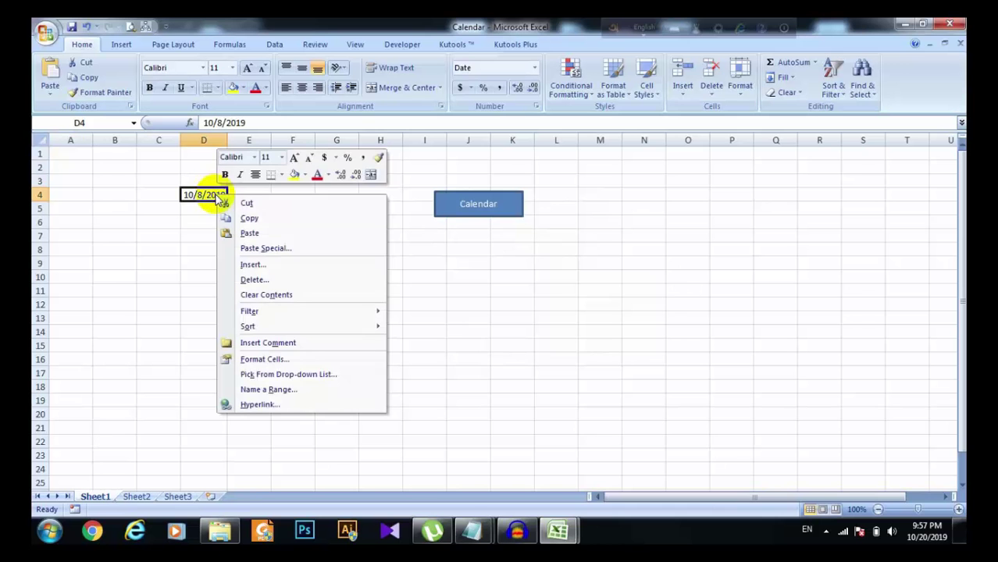
pyautogui.click(281, 358)
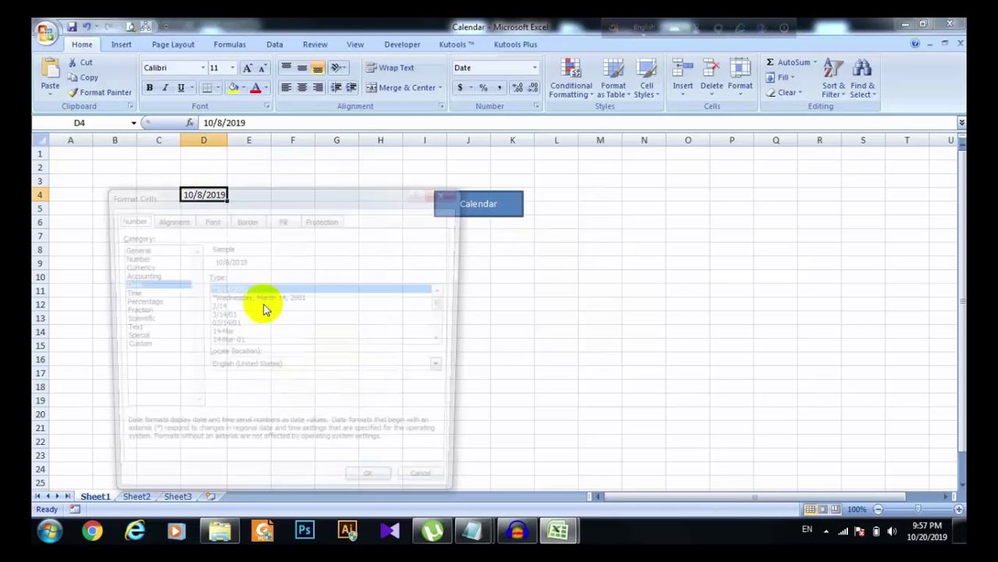
pyautogui.click(130, 346)
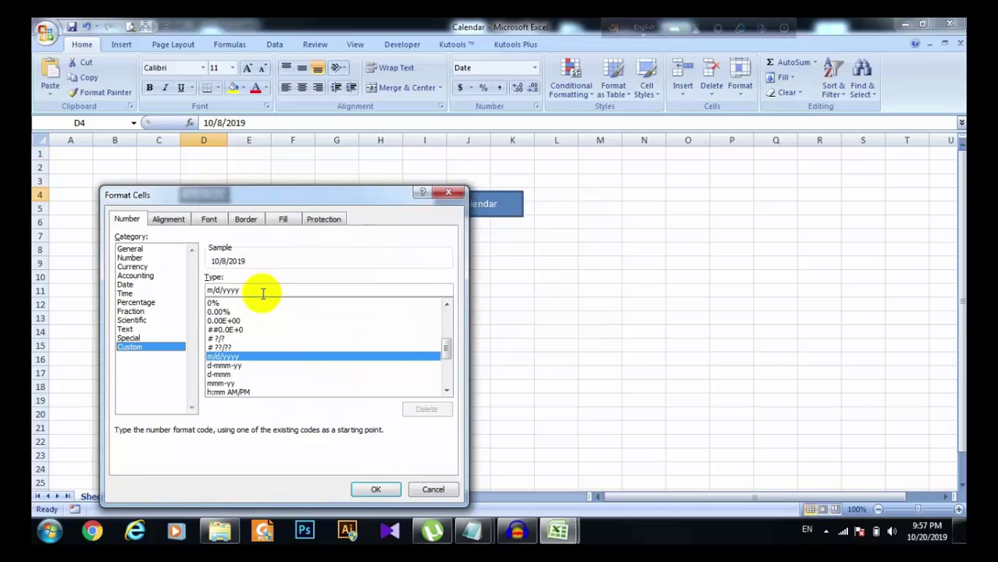
pyautogui.click(247, 290)
pyautogui.moveTo(248, 290); pyautogui.dragTo(189, 292)
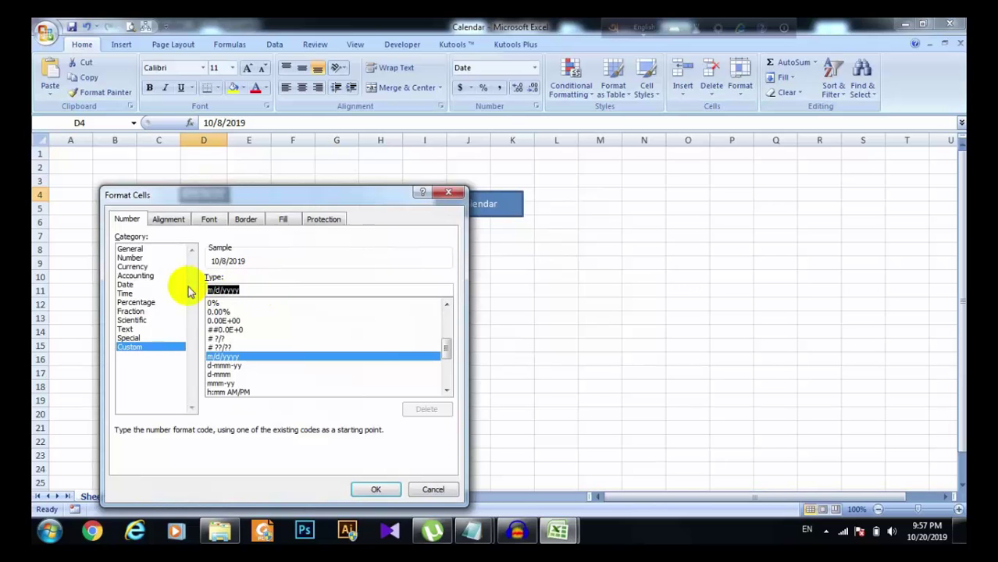
pyautogui.write('dd')
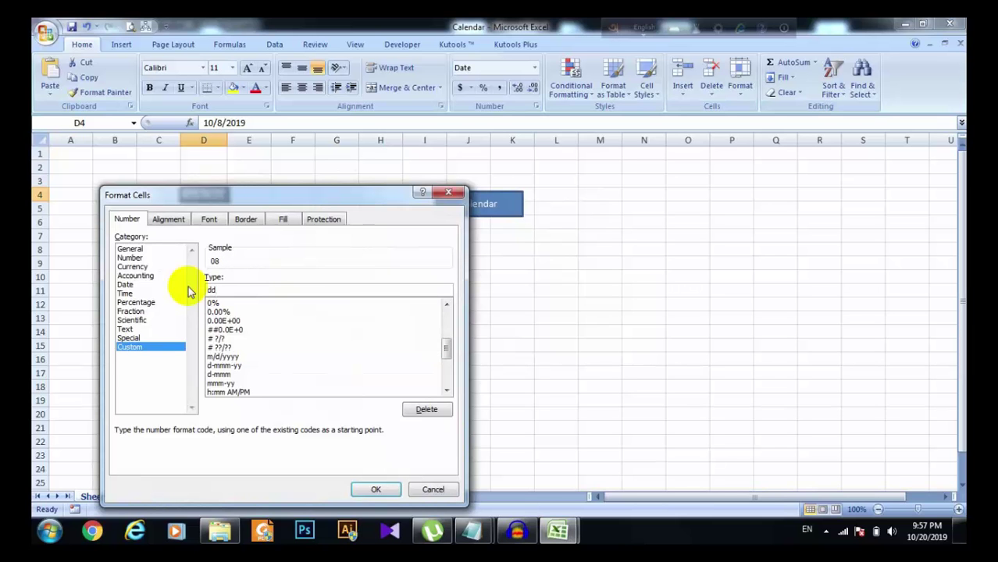
pyautogui.write('/')
pyautogui.write('mm-')
pyautogui.write('yy')
pyautogui.write('yy')
pyautogui.click(374, 487)
pyautogui.click(299, 239)
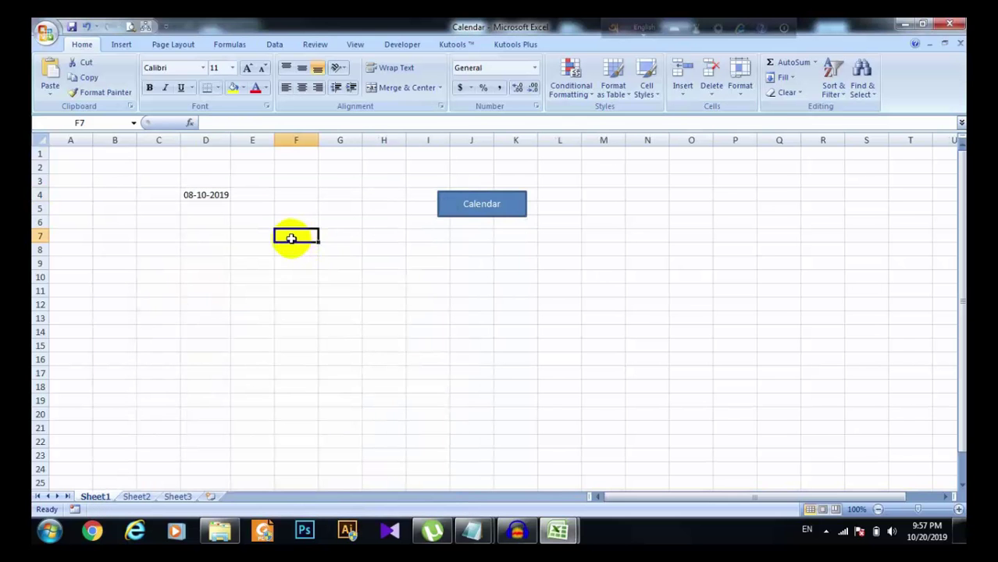
# Reopen the Calendar form, pick days 15, 16 and 17 so D4 ends at 17-10-2019, then close.
pyautogui.click(476, 214)
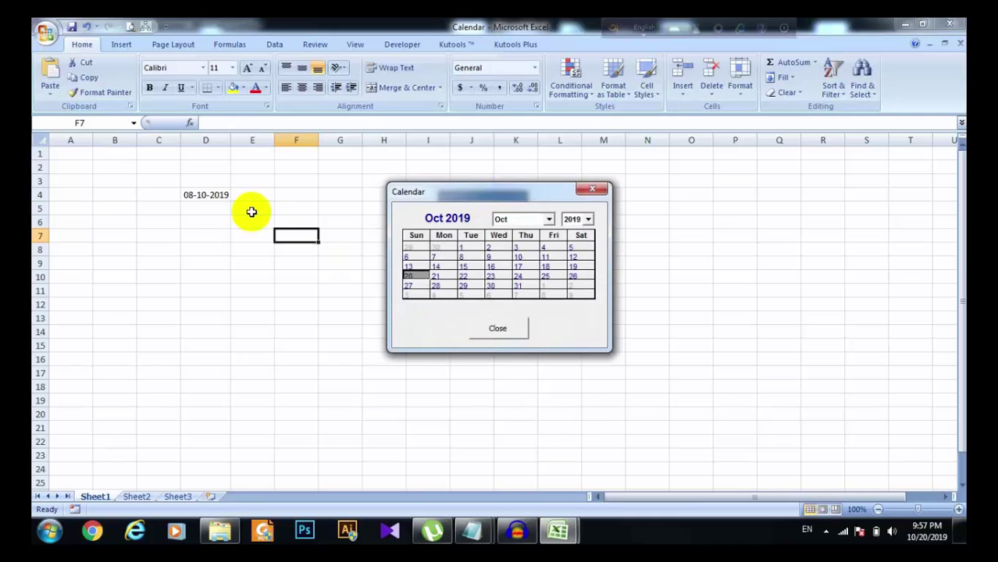
pyautogui.click(207, 196)
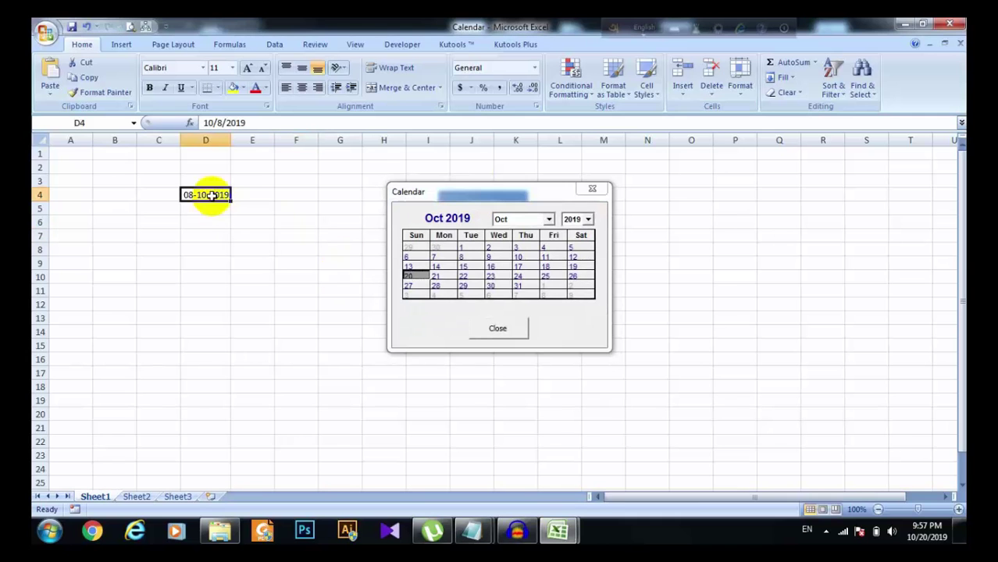
pyautogui.click(464, 267)
pyautogui.click(493, 268)
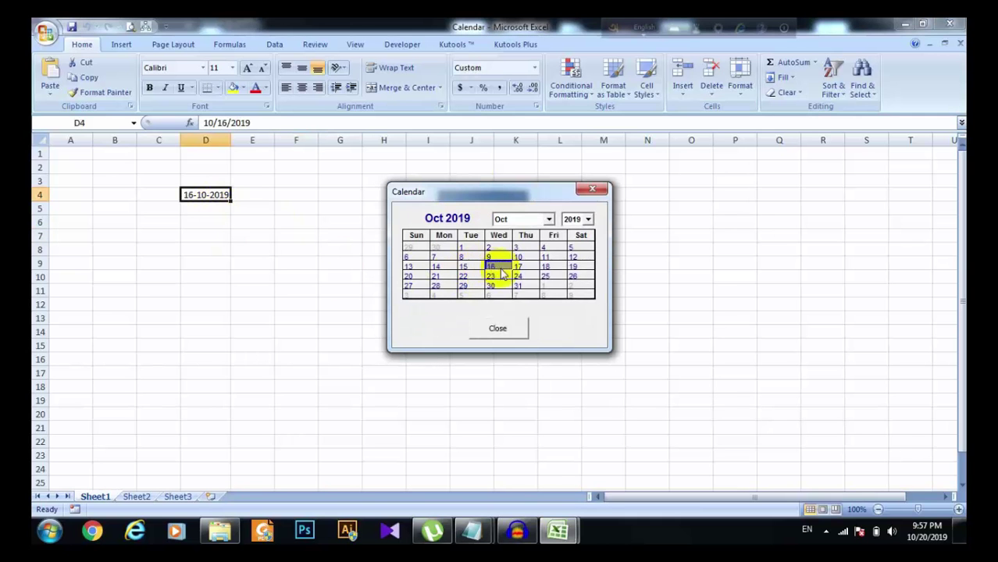
pyautogui.click(523, 268)
pyautogui.click(506, 334)
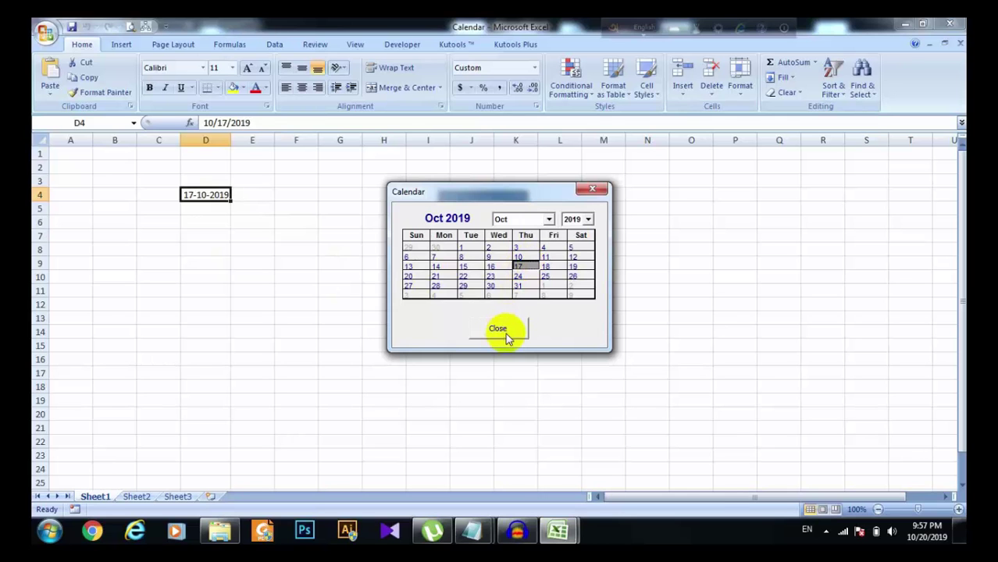
pyautogui.click(506, 334)
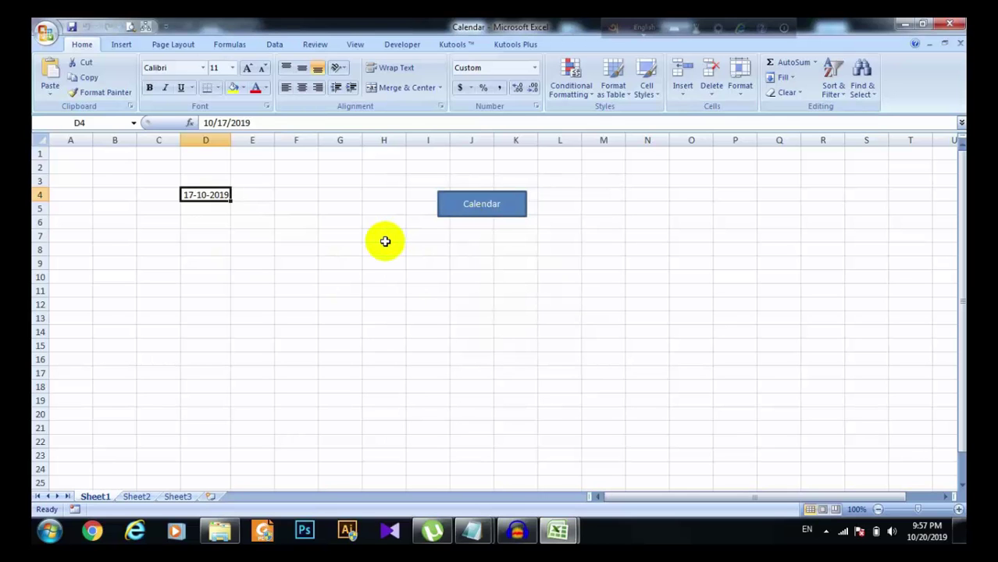